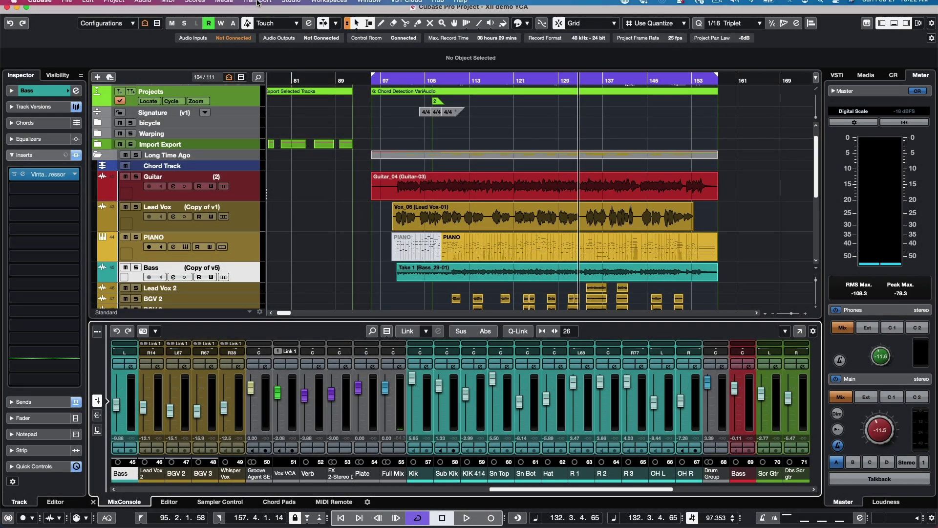
Step: Review the Generic Remote, Track Quick Controls and VST Quick Controls pages in Studio Setup
click(228, 6)
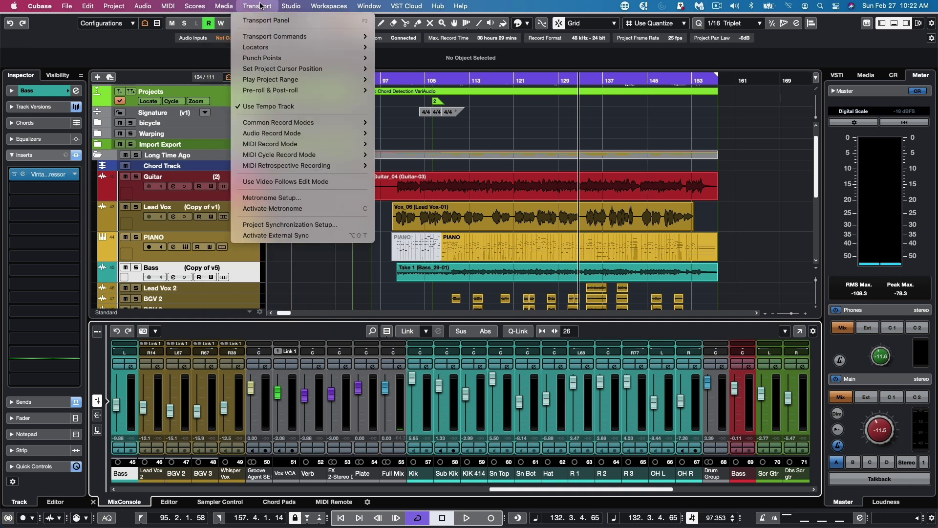
mouse_move(291, 6)
click(315, 215)
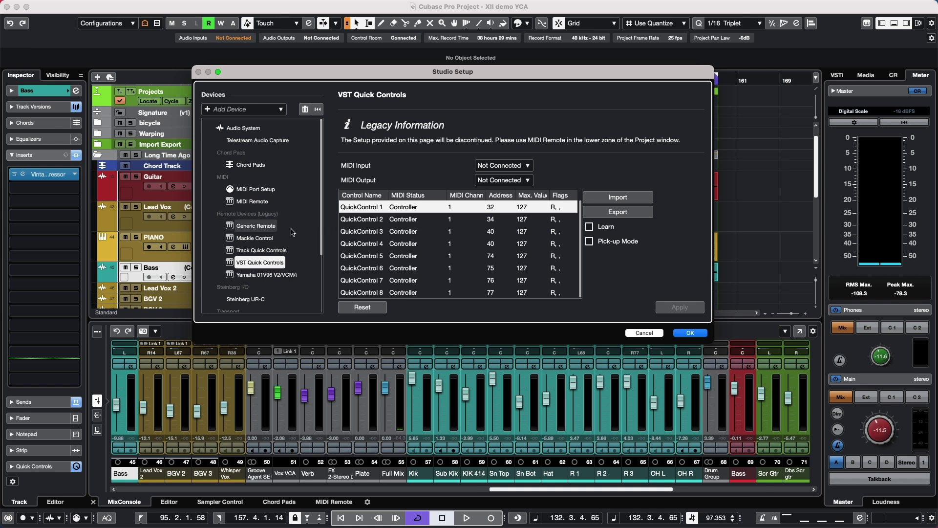
click(272, 226)
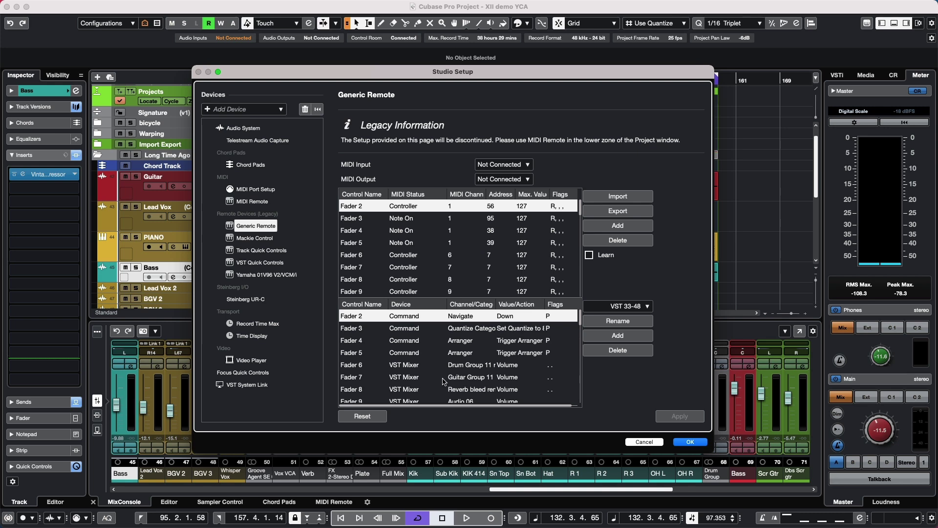
click(275, 252)
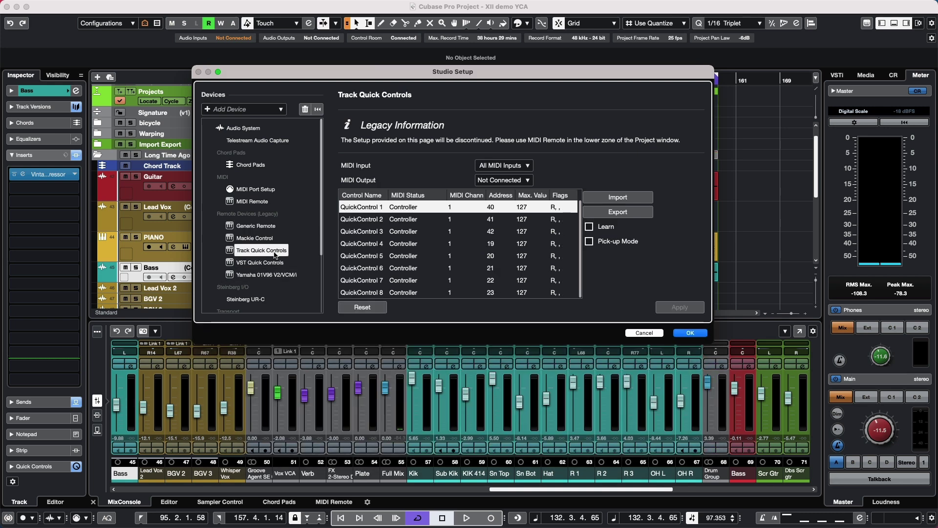
click(277, 264)
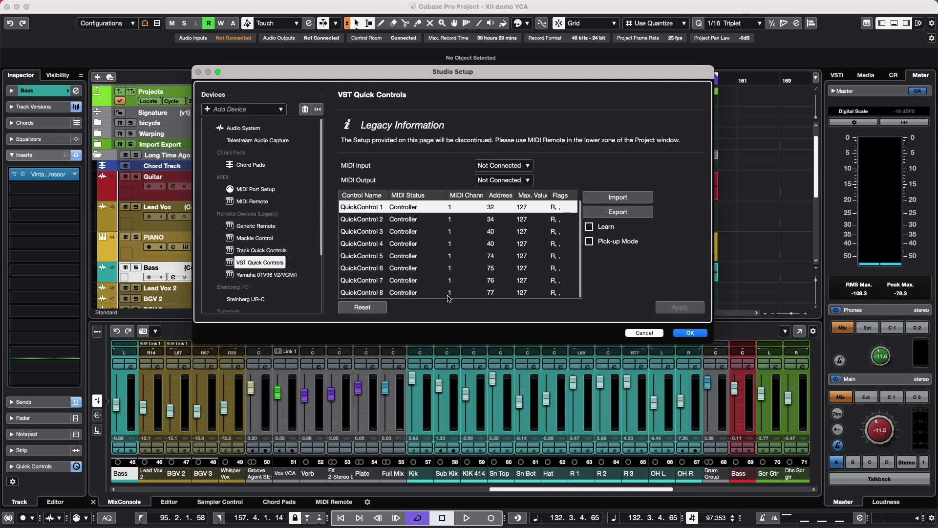
click(690, 333)
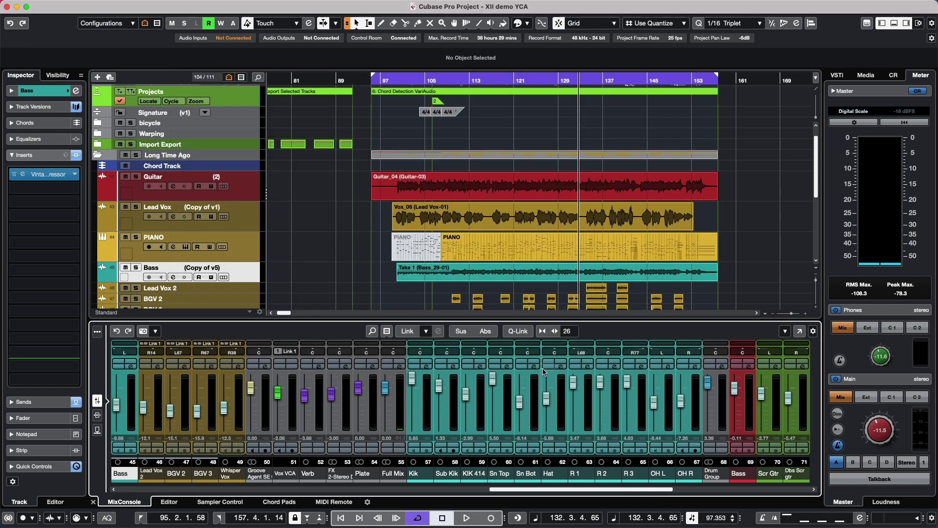
Step: Show the MIDI Remote lower-zone page and browse the Manager's list of controller scripts
click(329, 503)
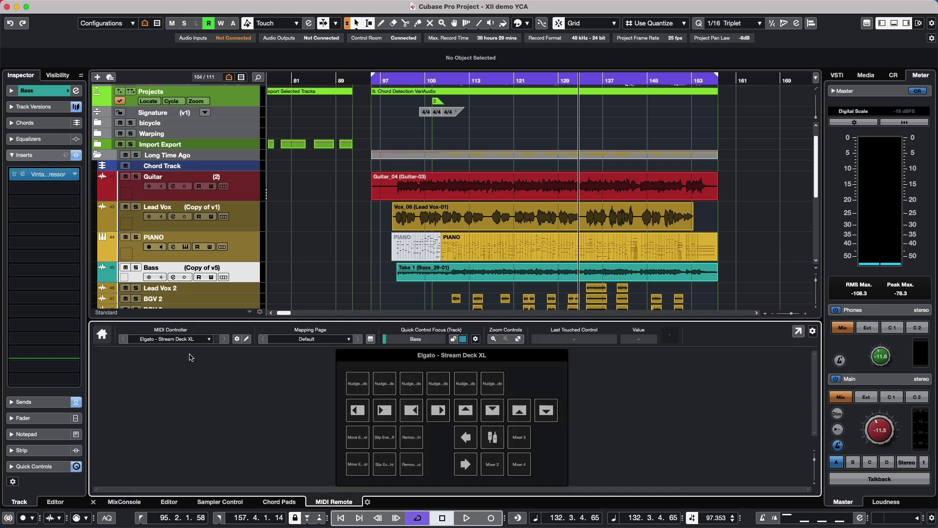
click(237, 339)
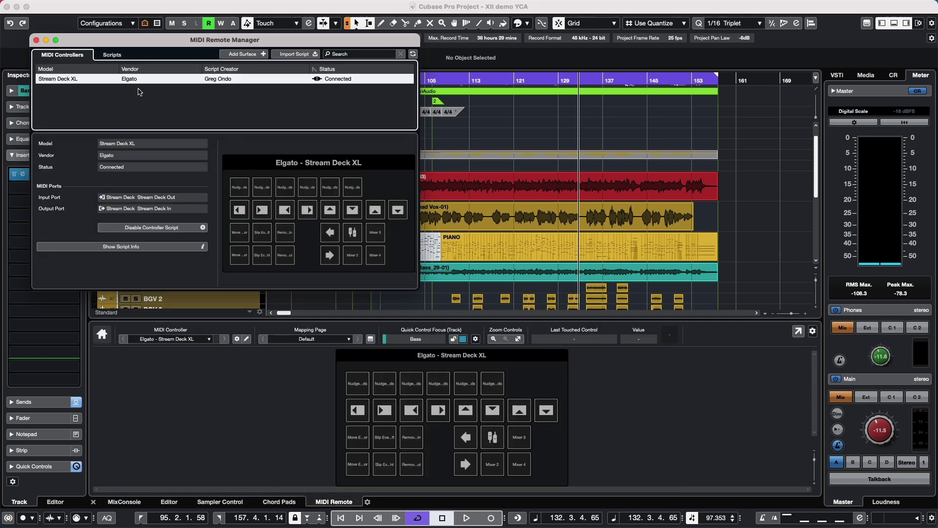
click(114, 56)
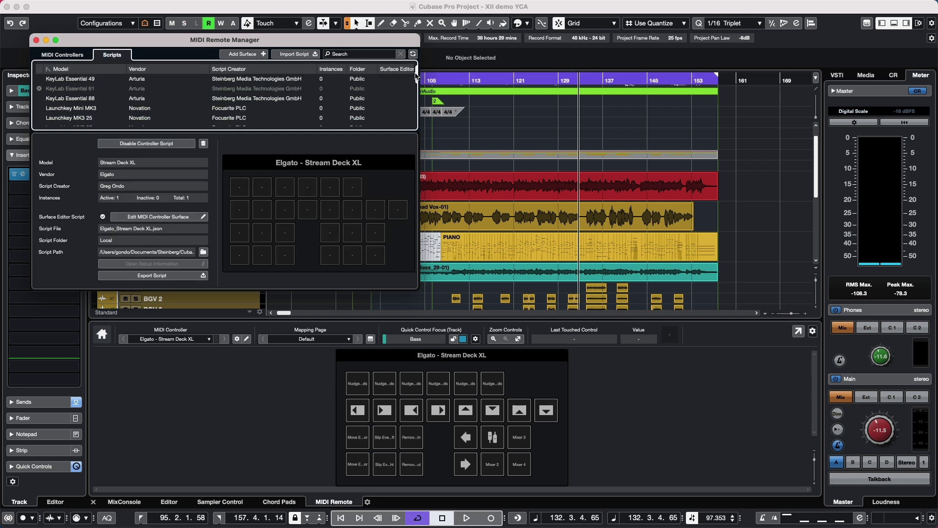
drag(417, 76, 414, 119)
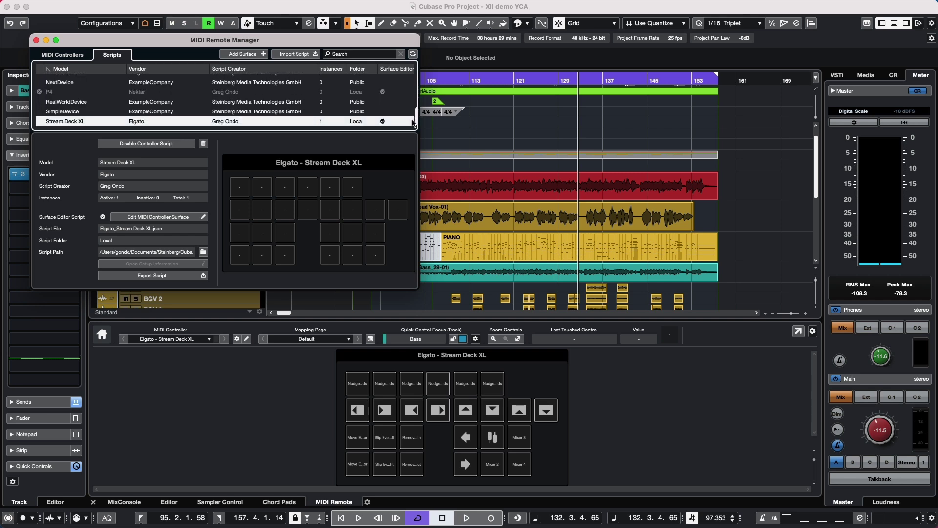
scroll(214, 121, up, 10)
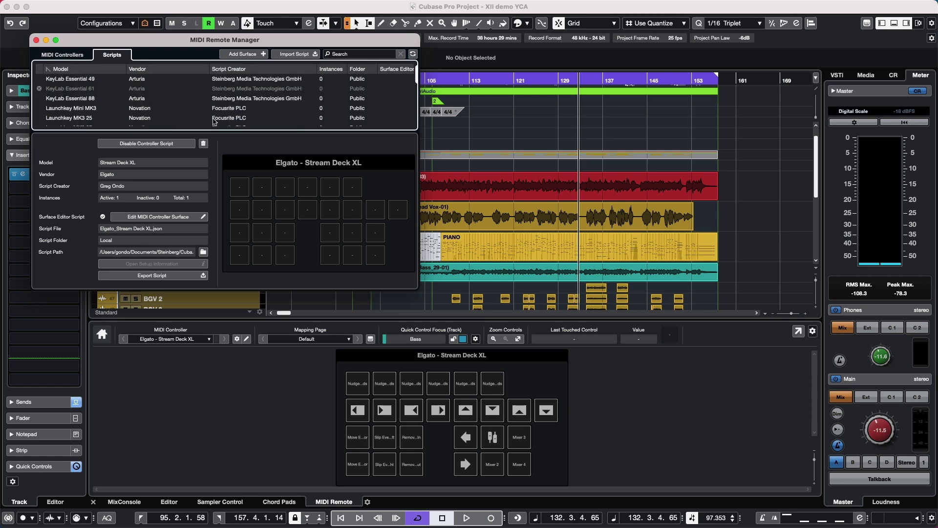
Step: Close the MIDI Remote Manager and pop the controllers overview out into its own window
click(36, 40)
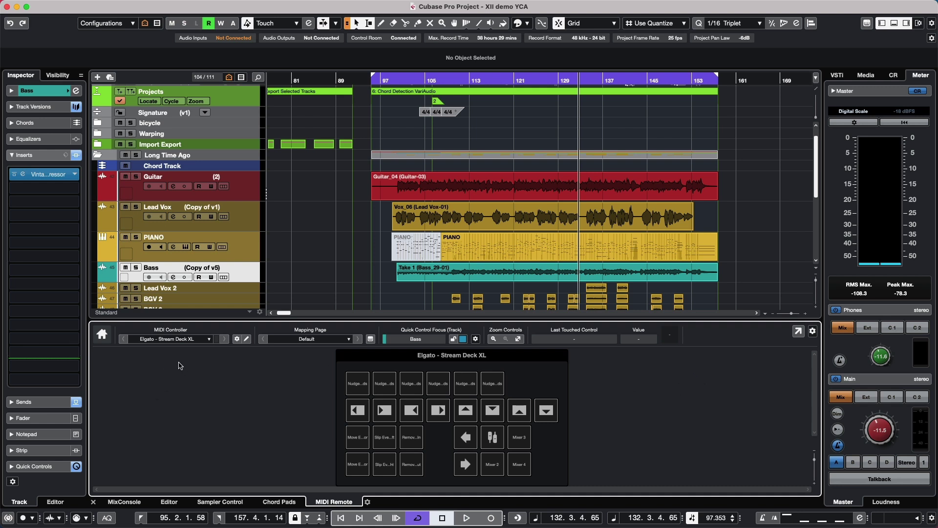
click(103, 337)
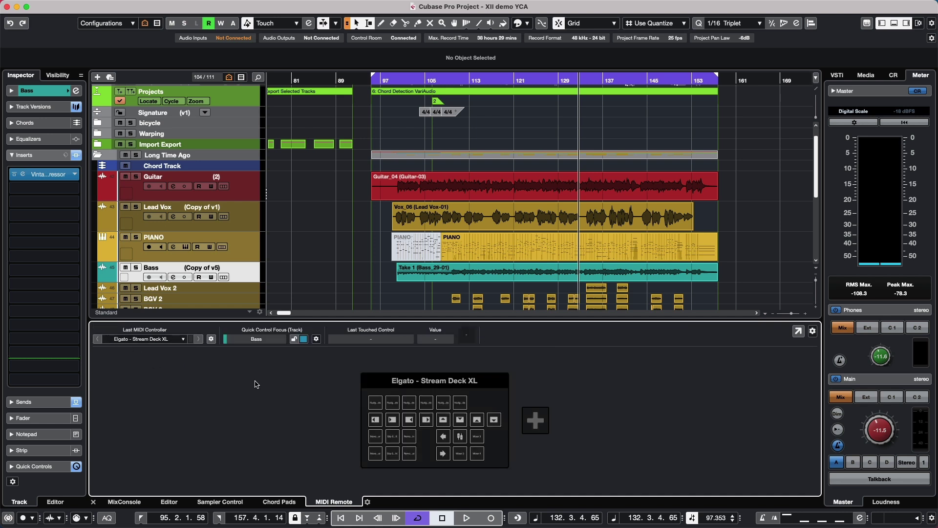
click(798, 333)
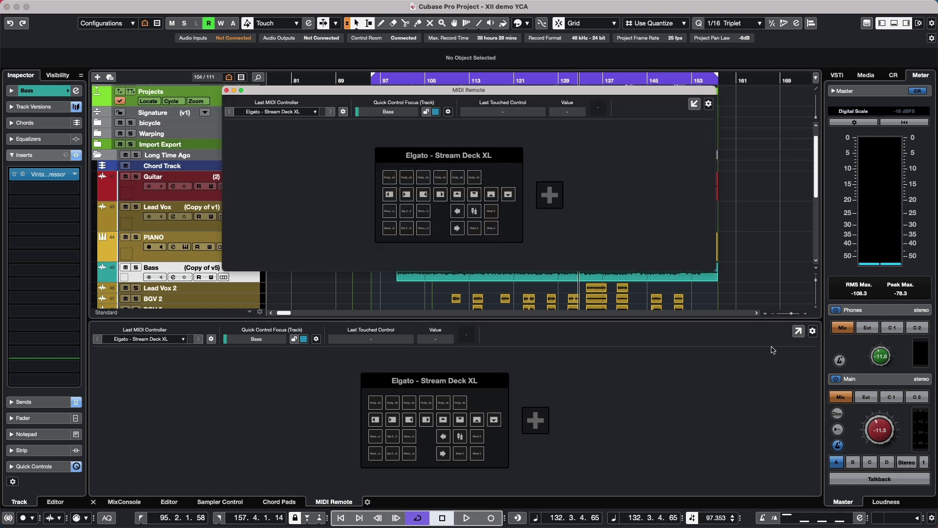
Step: Maximize the window and add a 'Panorama P4' surface using the PANORAMA P4 MIDI ports
click(242, 93)
click(668, 271)
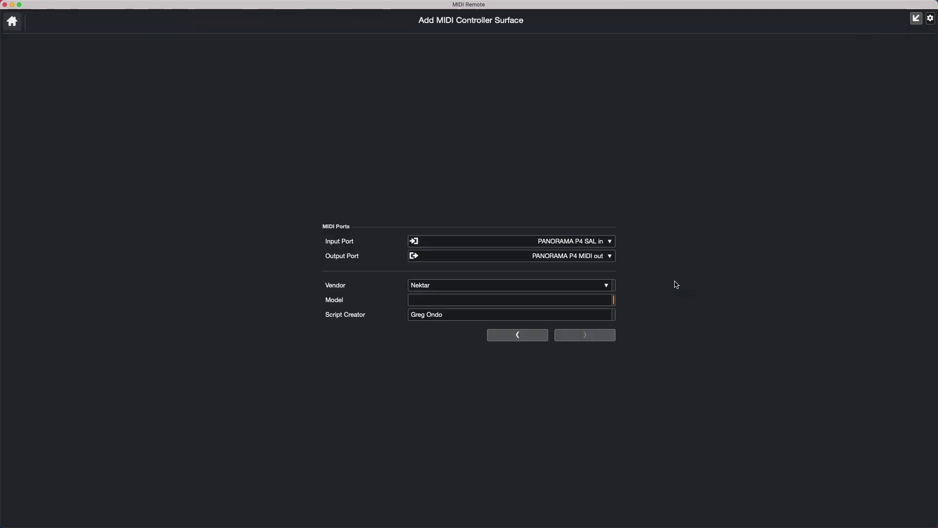
click(566, 242)
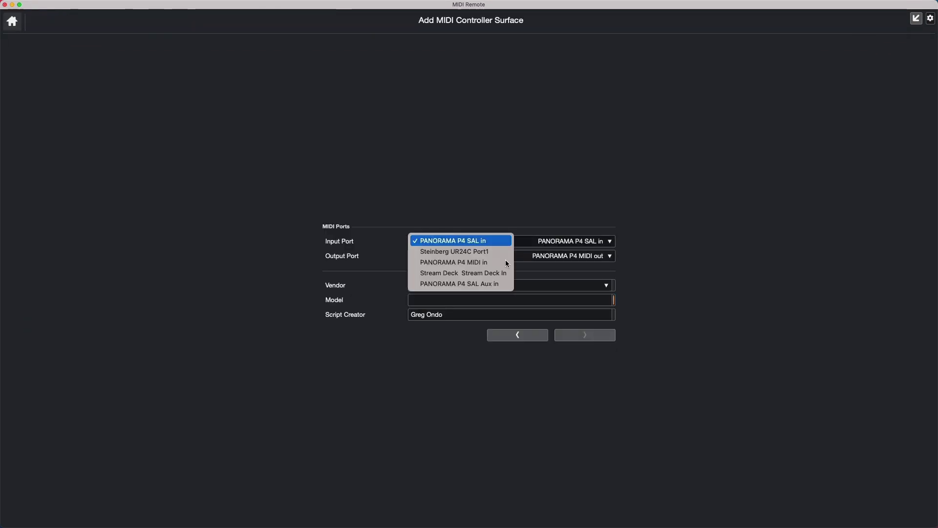
click(490, 264)
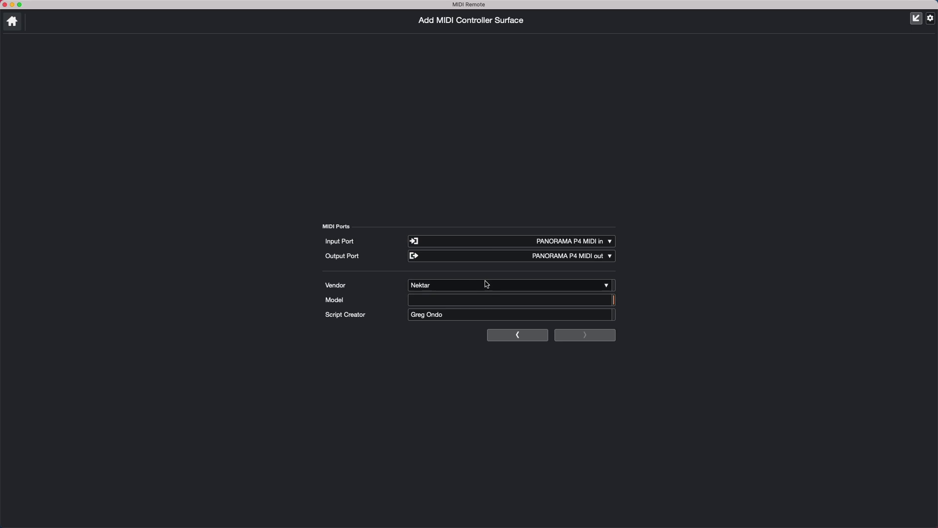
click(453, 299)
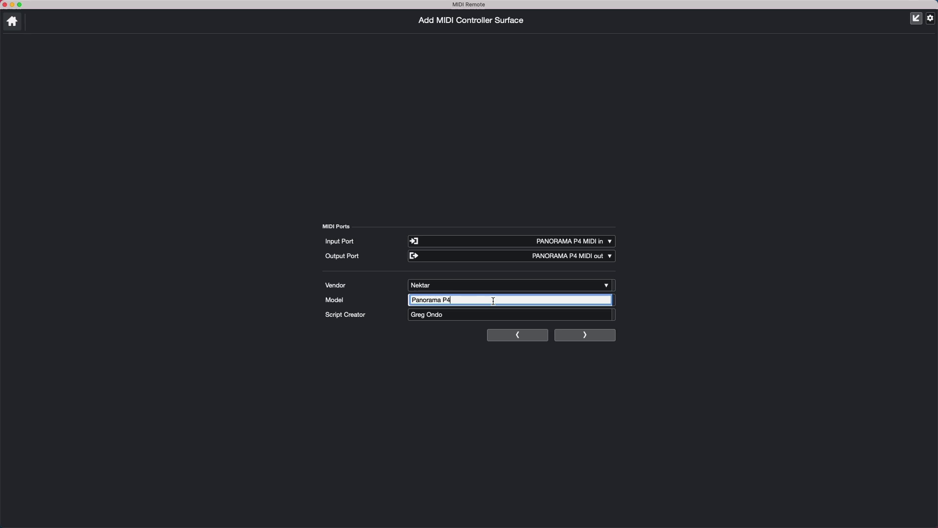
click(582, 338)
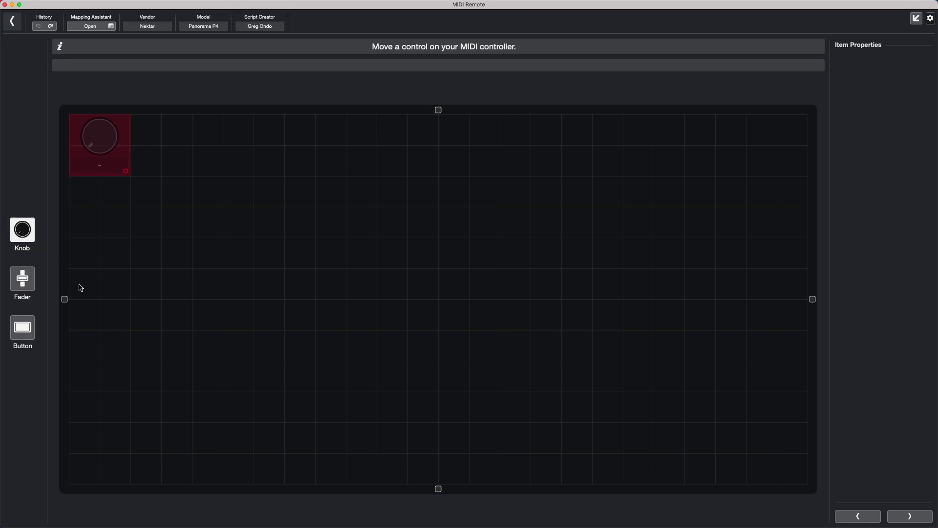
Step: Add a row of eight knobs, then start faders at the second row's first cell
click(26, 231)
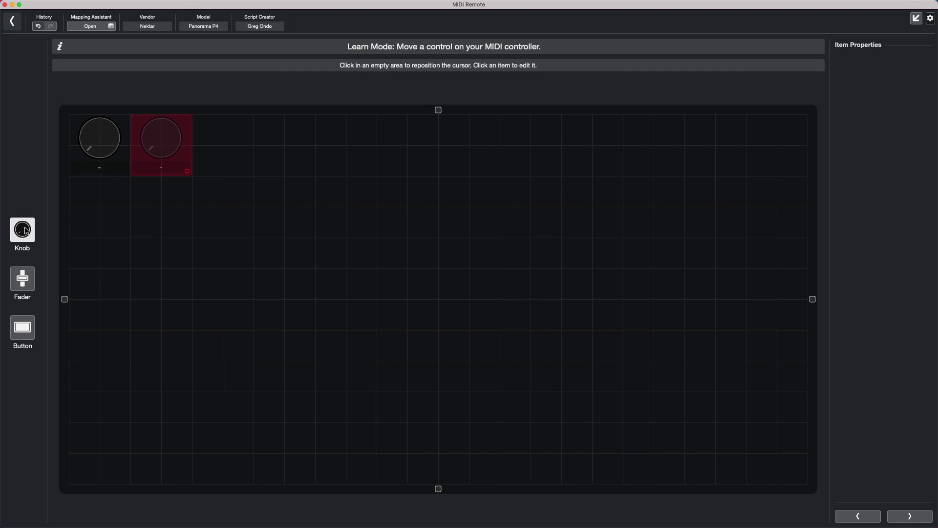
click(26, 230)
click(27, 230)
click(27, 231)
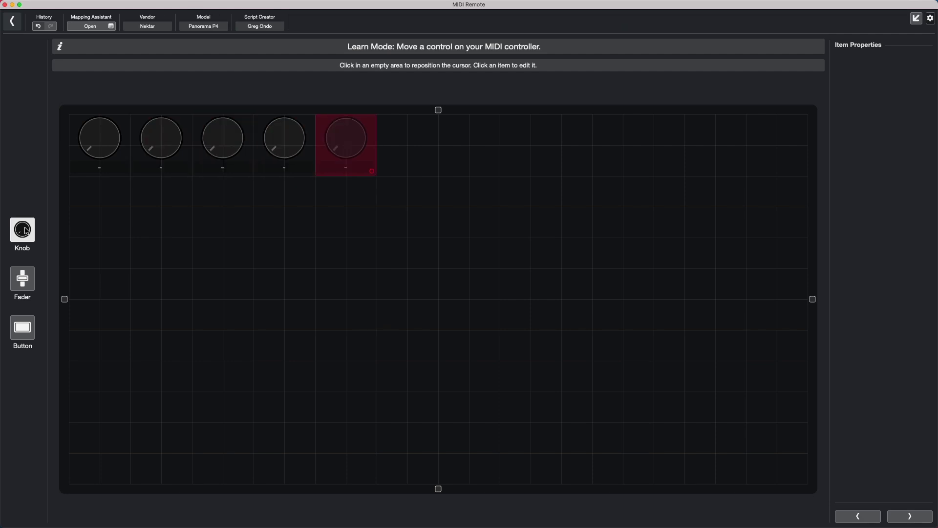
click(27, 231)
click(26, 231)
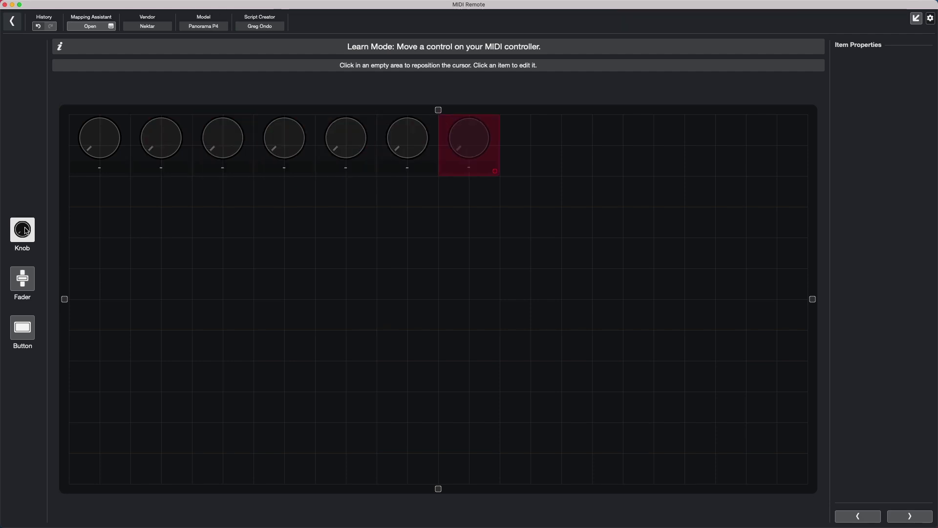
click(26, 231)
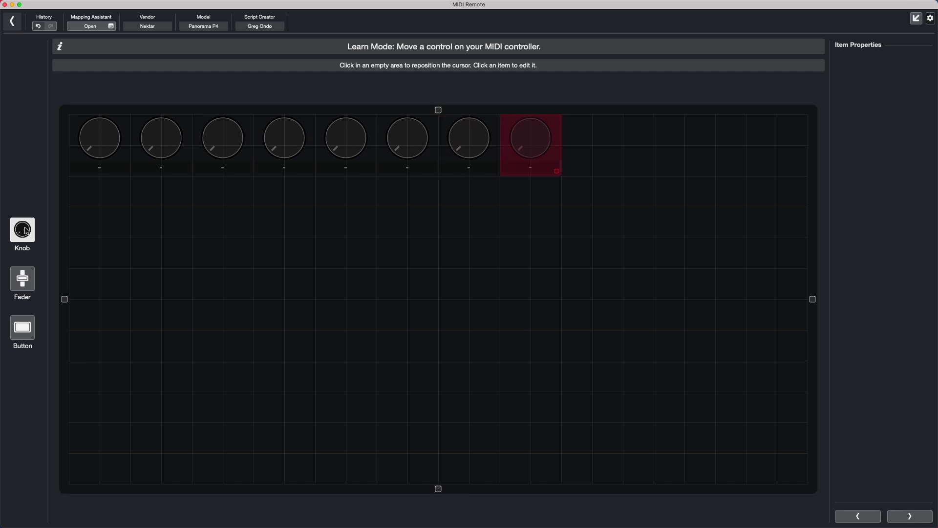
click(26, 230)
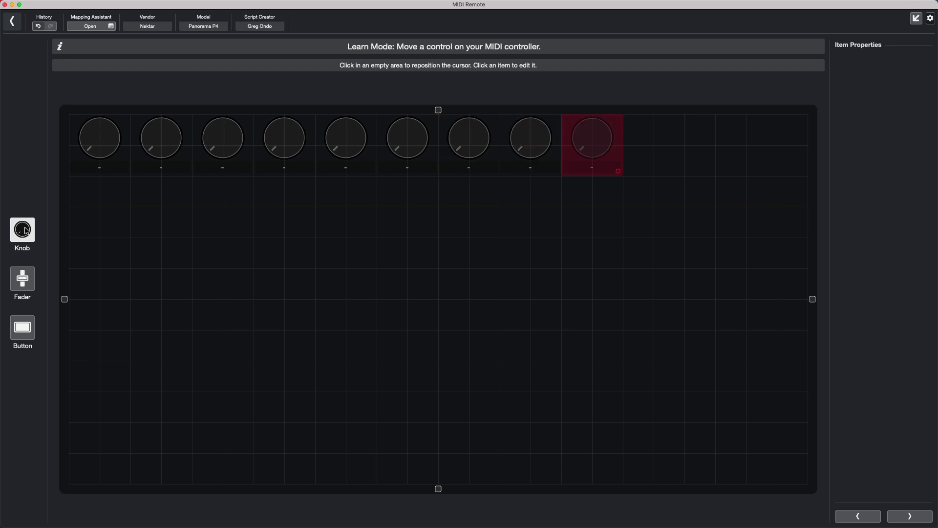
click(20, 281)
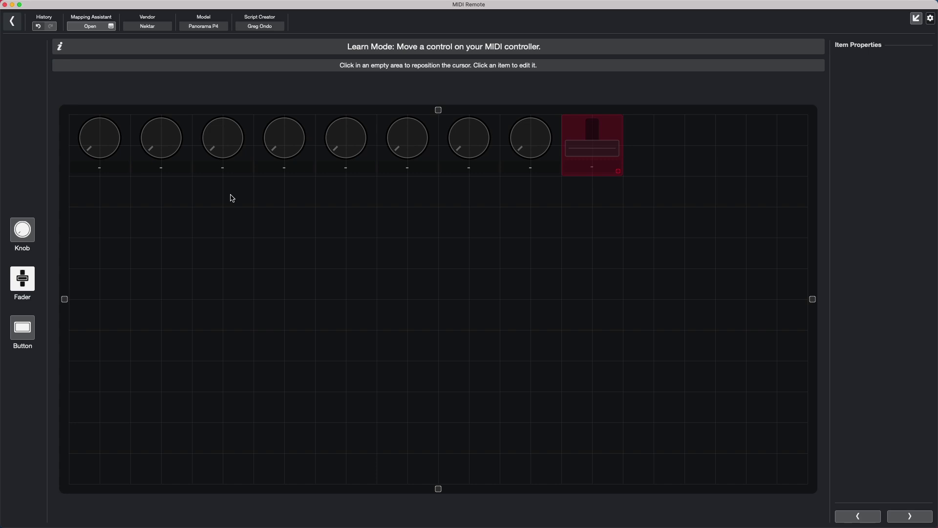
click(91, 197)
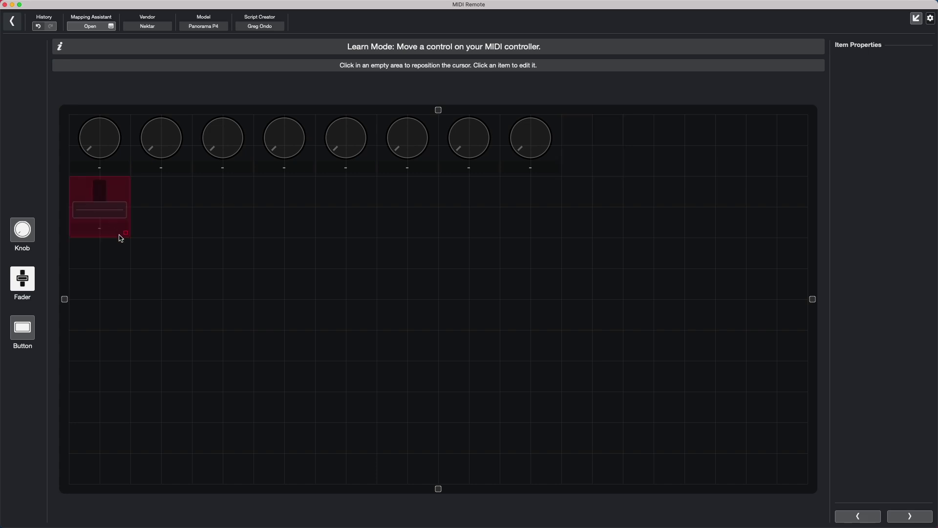
Step: Stretch the new fader to about three rows tall for the fader row
drag(130, 239, 125, 278)
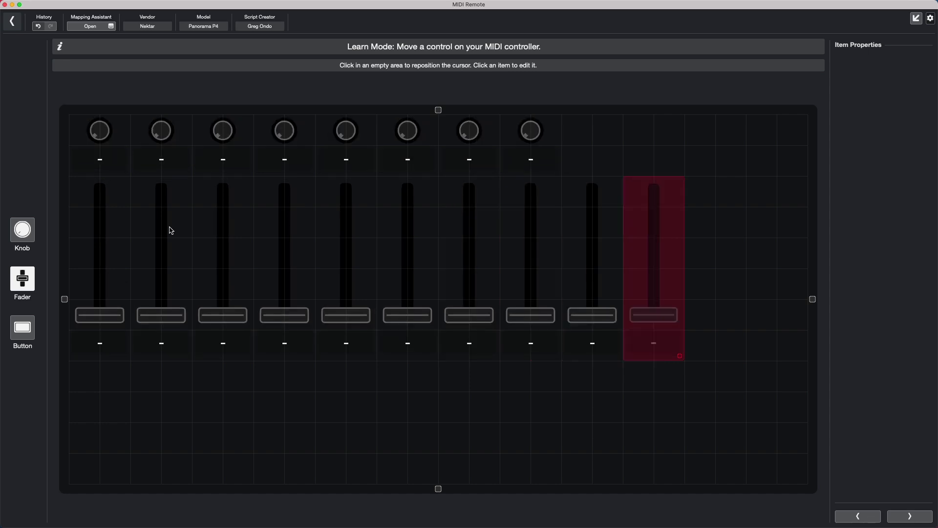
Step: Switch to buttons sized two cells wide and start the button row under the first fader
click(729, 187)
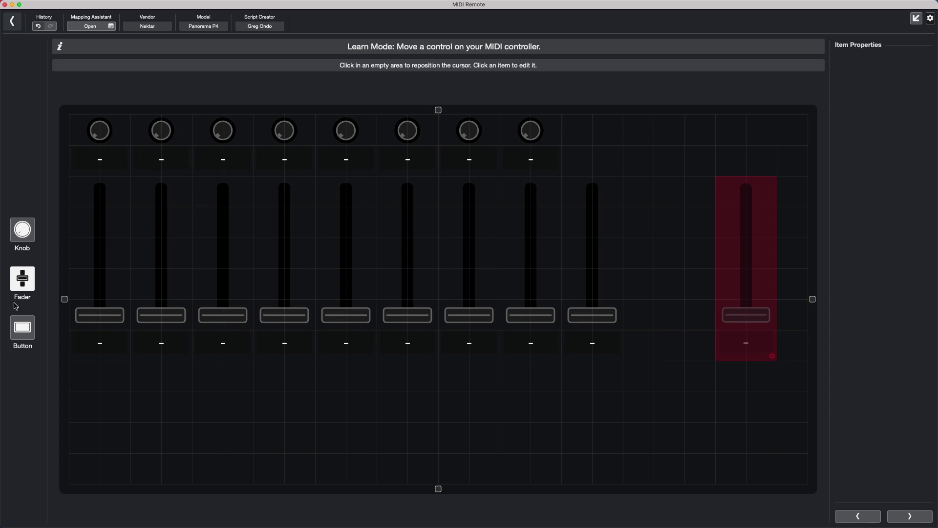
click(29, 337)
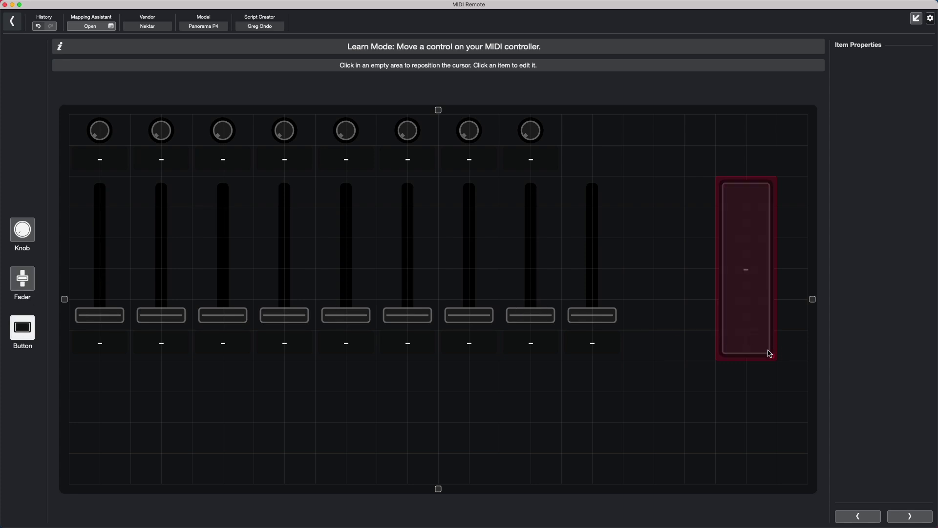
drag(776, 362, 743, 204)
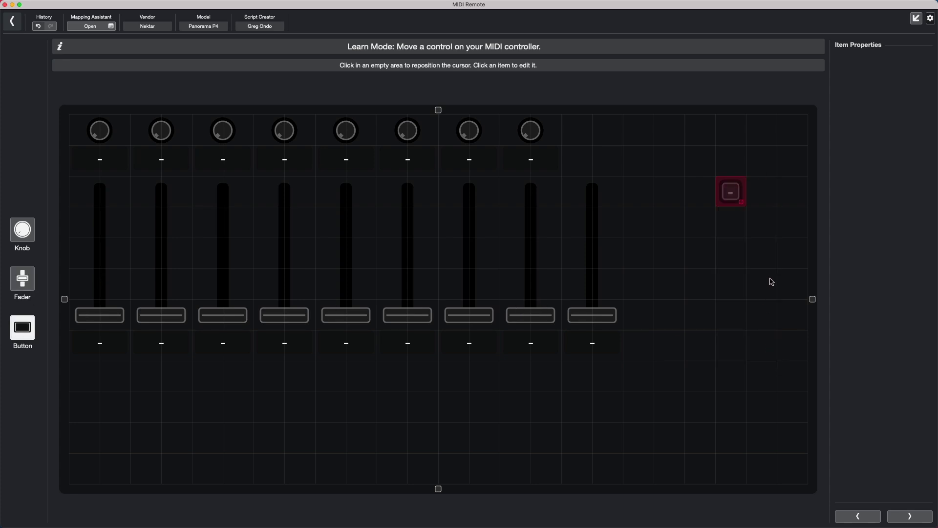
mouse_move(771, 282)
mouse_down()
mouse_move(773, 295)
mouse_move(776, 286)
mouse_up()
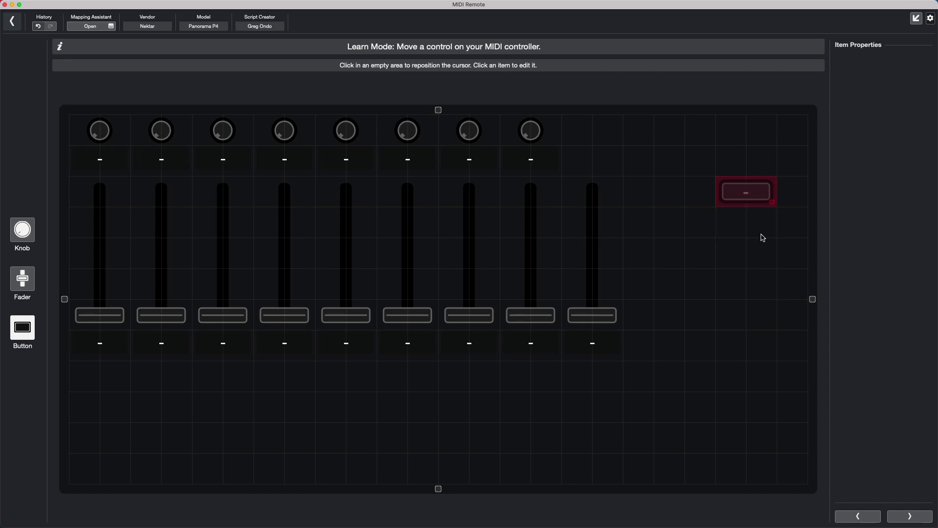
click(89, 375)
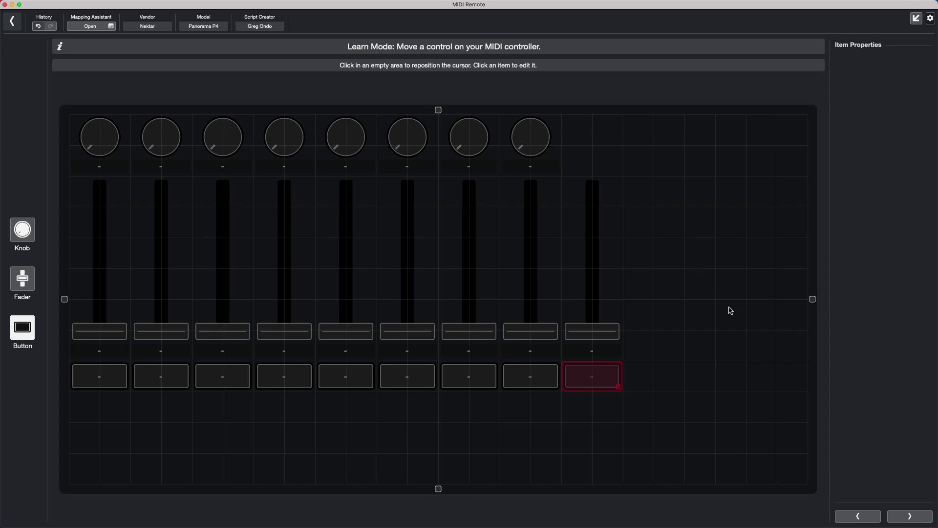
Step: Place a row of small buttons on the right with a row of taller buttons below
click(766, 303)
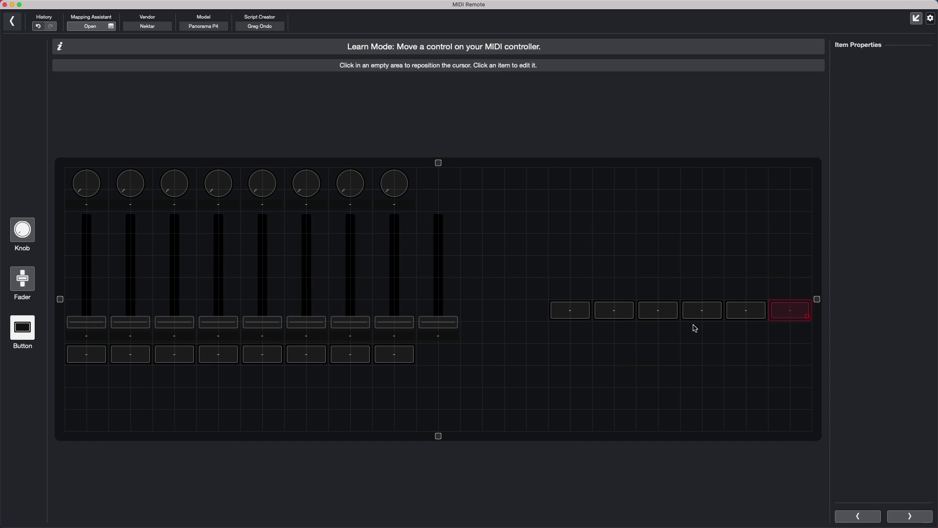
click(530, 331)
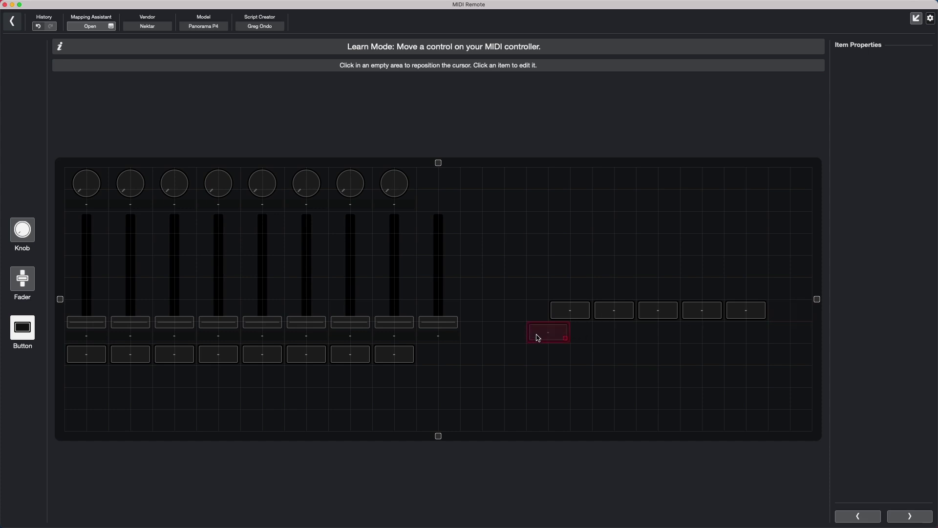
click(522, 331)
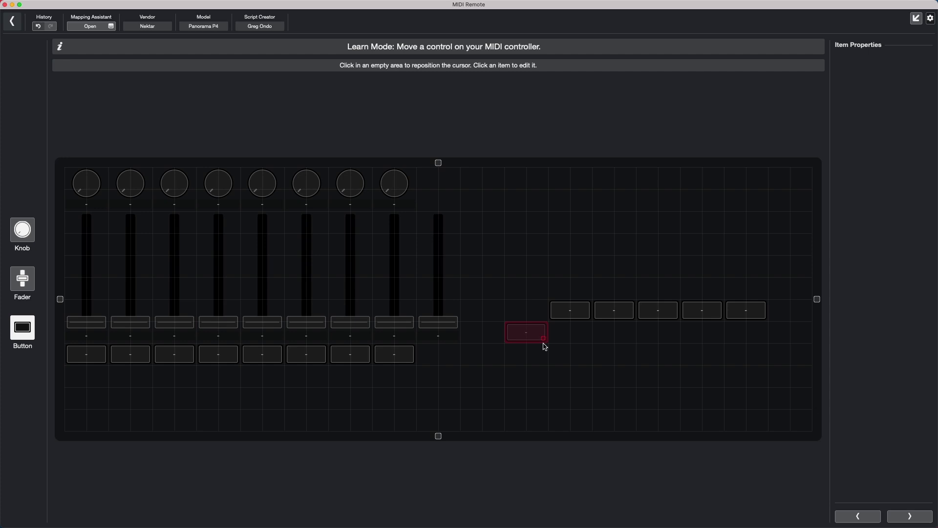
drag(543, 338, 545, 355)
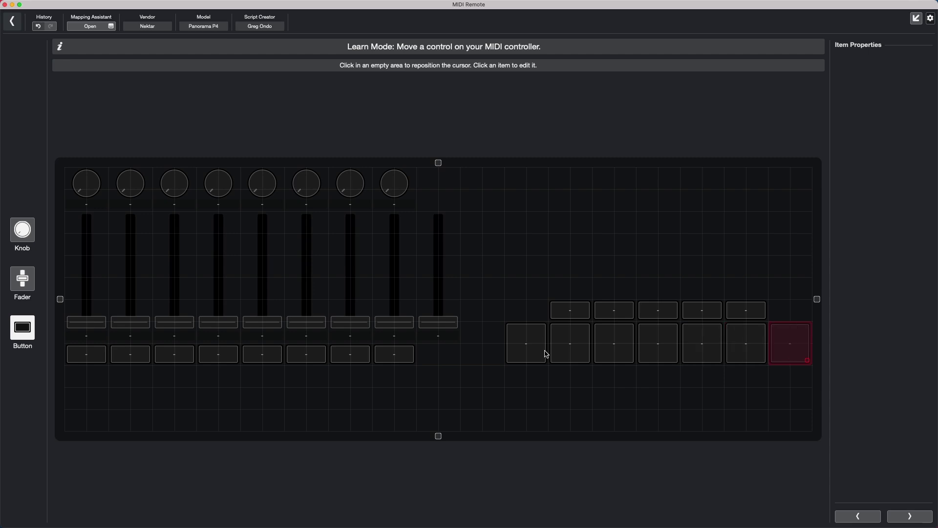
Step: Add two rows of four knobs above the right-hand buttons
click(14, 229)
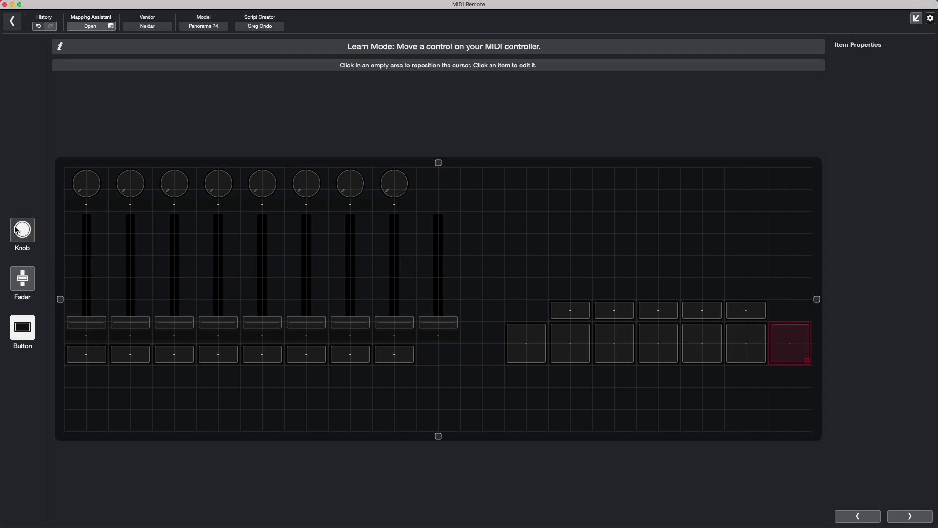
click(530, 184)
click(511, 192)
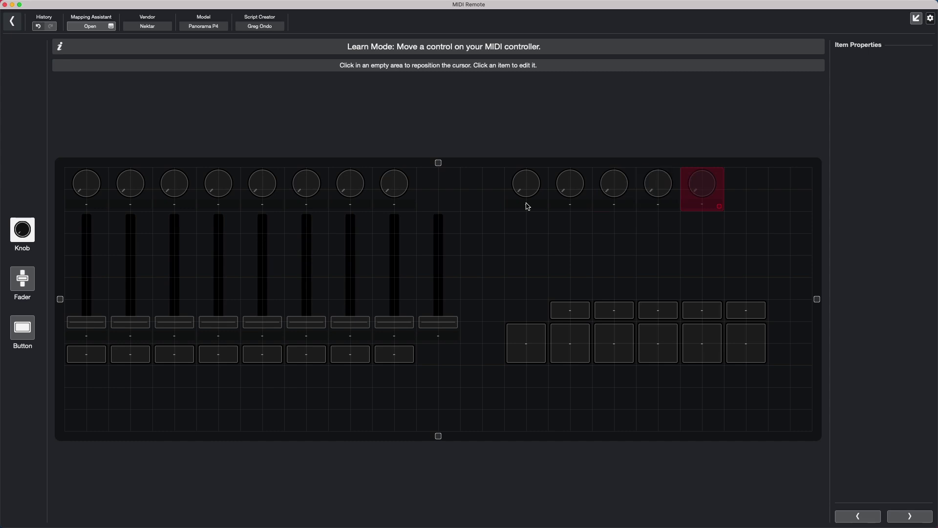
click(555, 230)
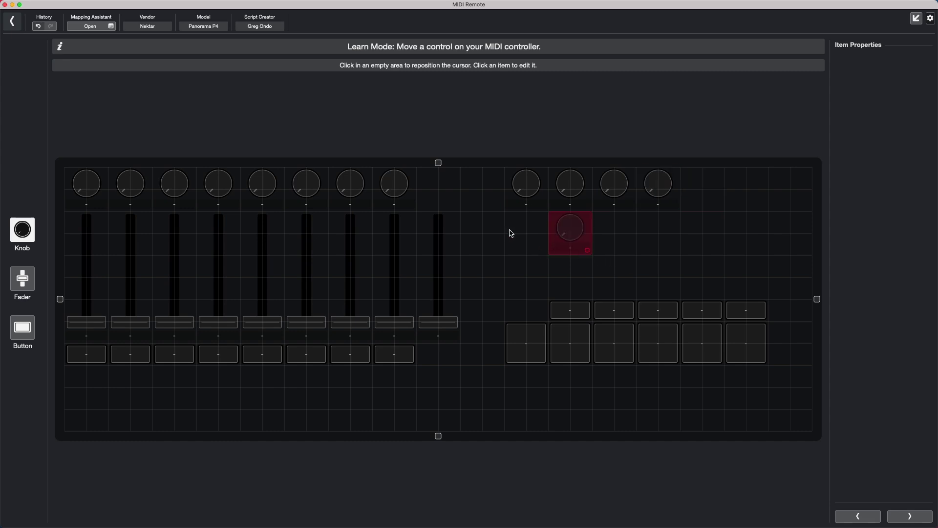
click(537, 237)
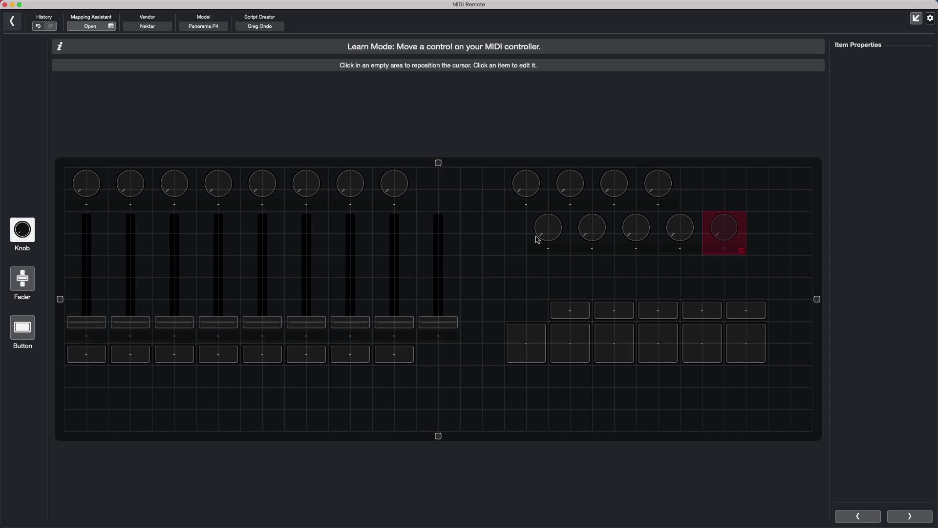
click(28, 329)
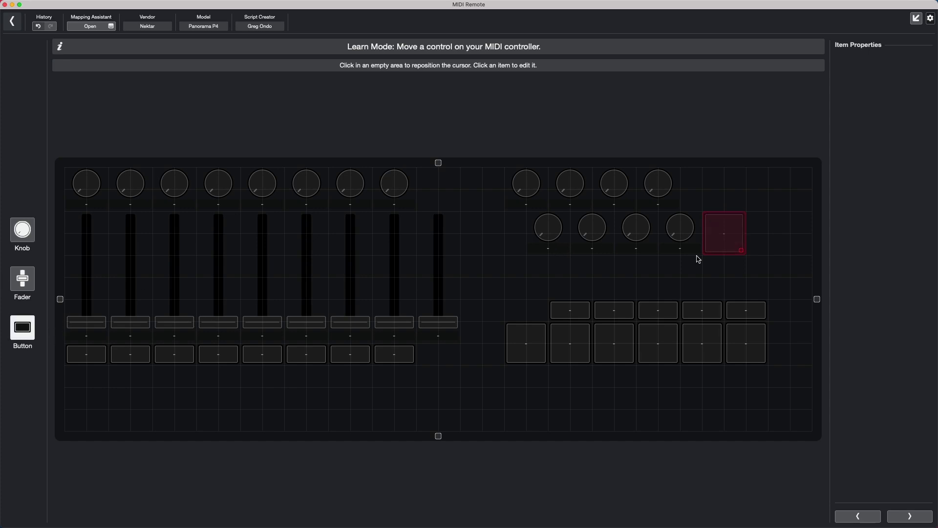
click(805, 186)
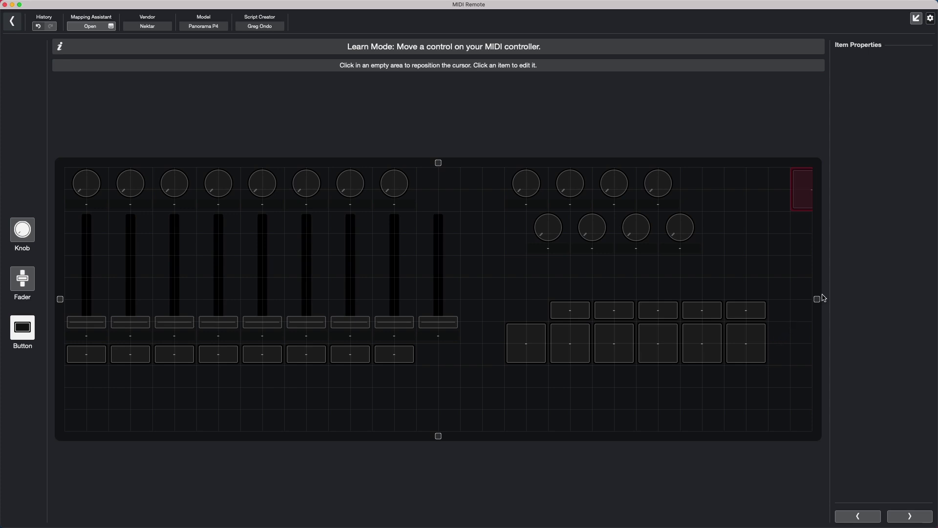
Step: Widen the surface and place three aligned rows of four taller pads at the top-right
drag(817, 299, 841, 303)
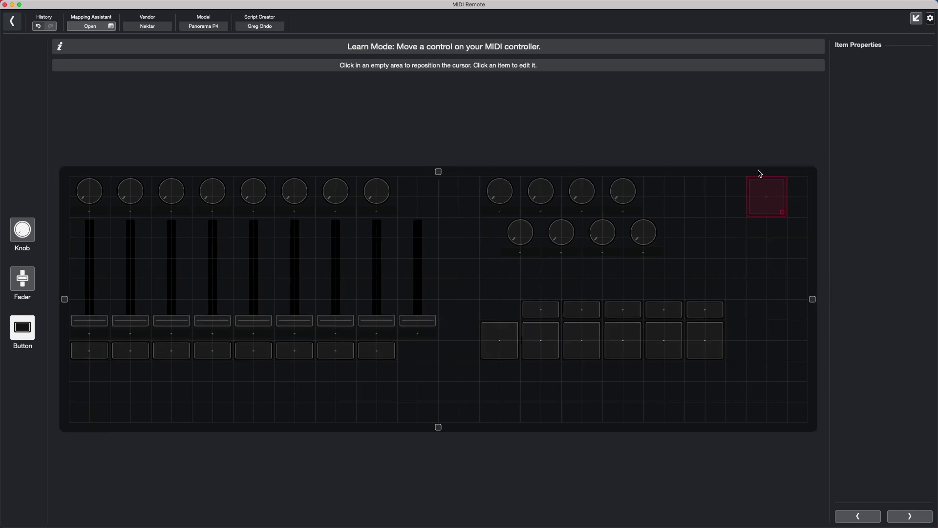
drag(781, 213, 797, 226)
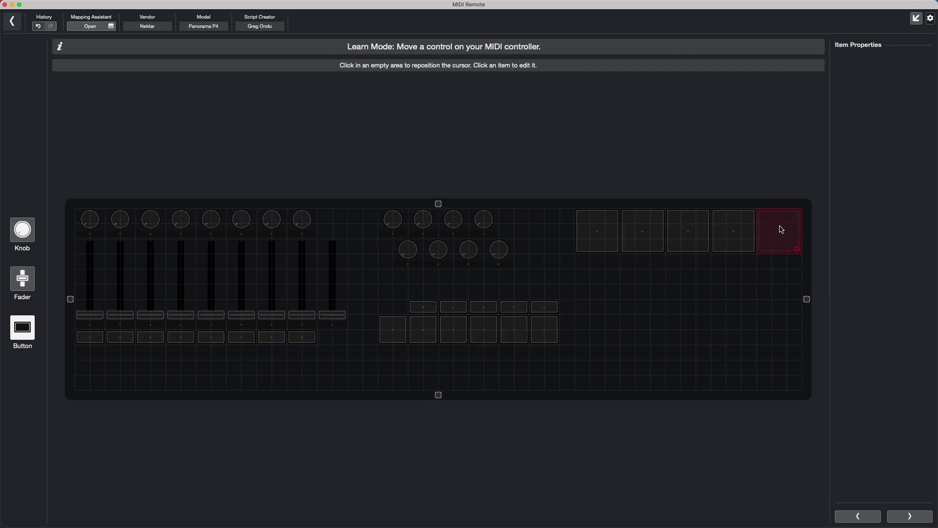
click(606, 273)
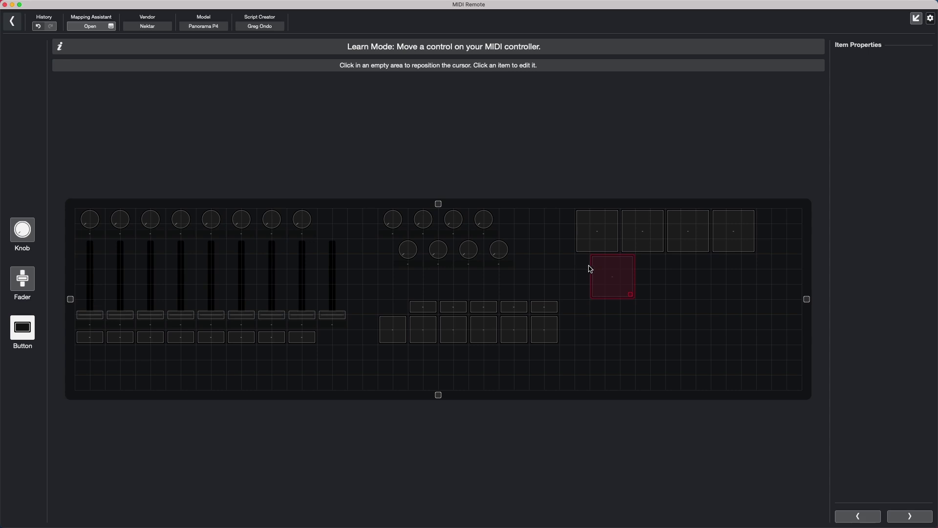
click(587, 269)
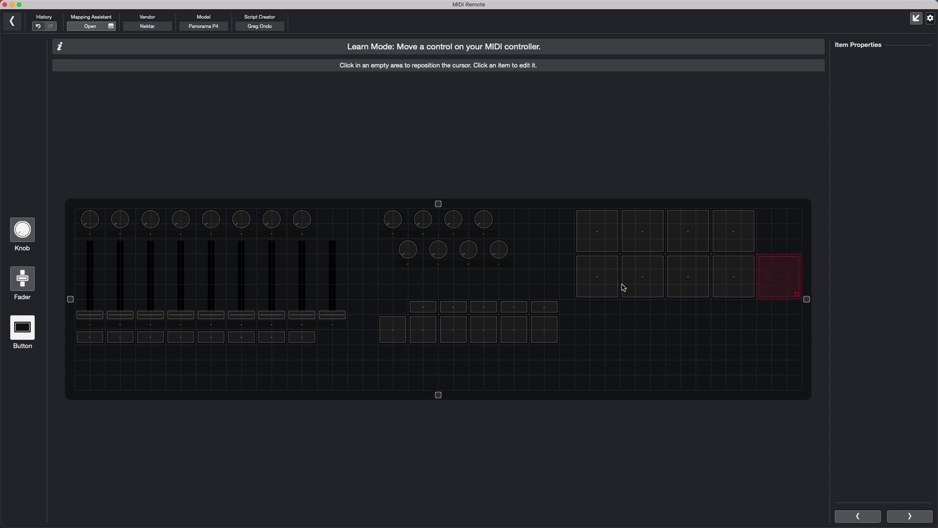
click(602, 322)
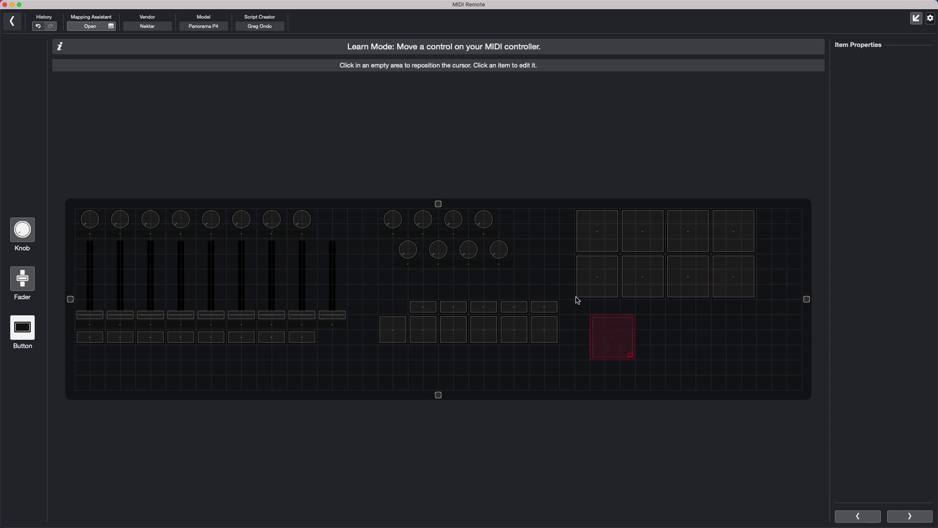
click(597, 316)
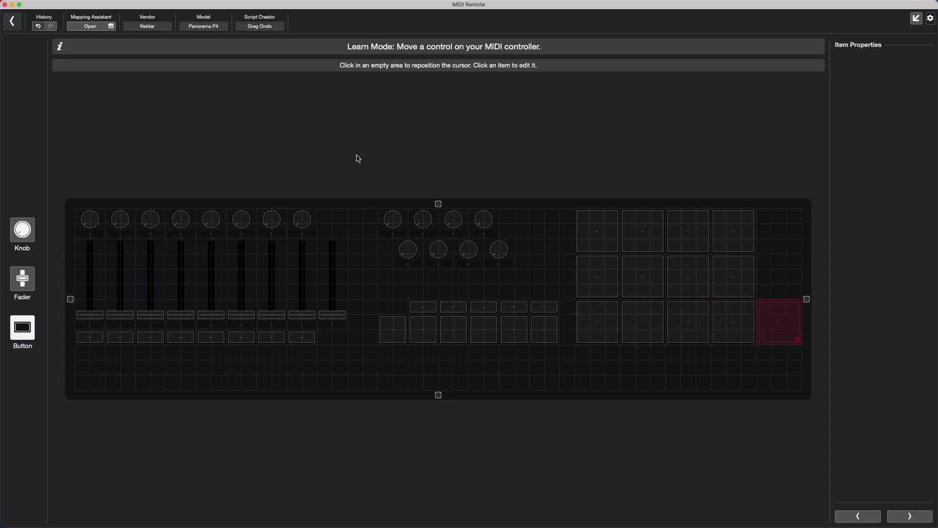
Step: Exit the surface editor, dock MIDI Remote into the lower zone, and open the Mapping Assistant
click(13, 23)
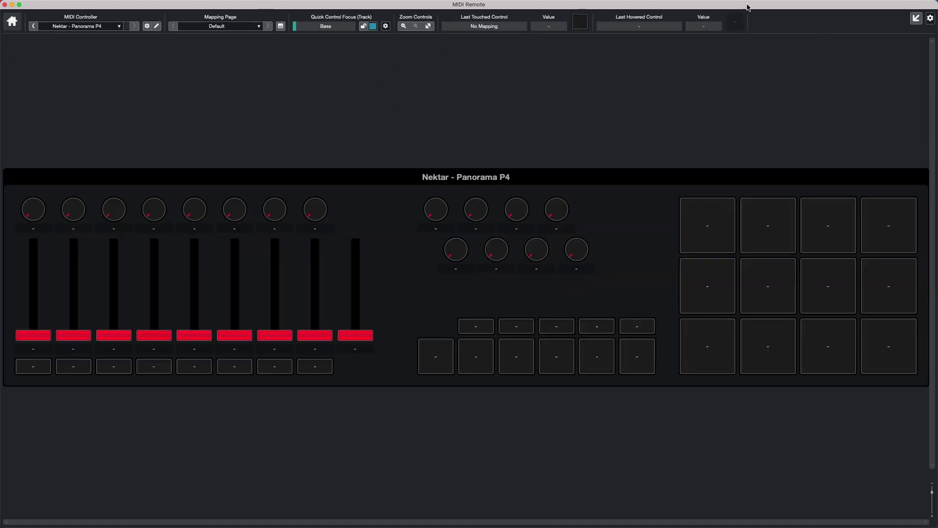
click(915, 18)
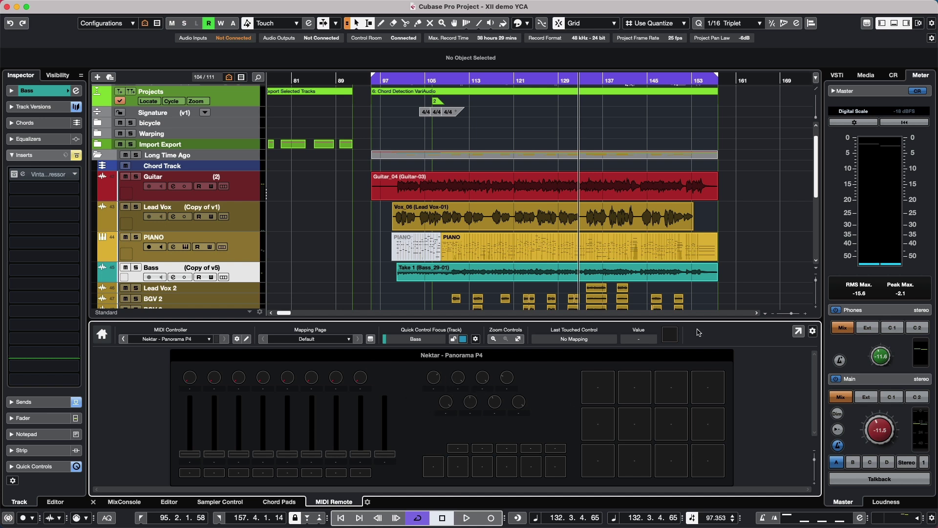
click(866, 23)
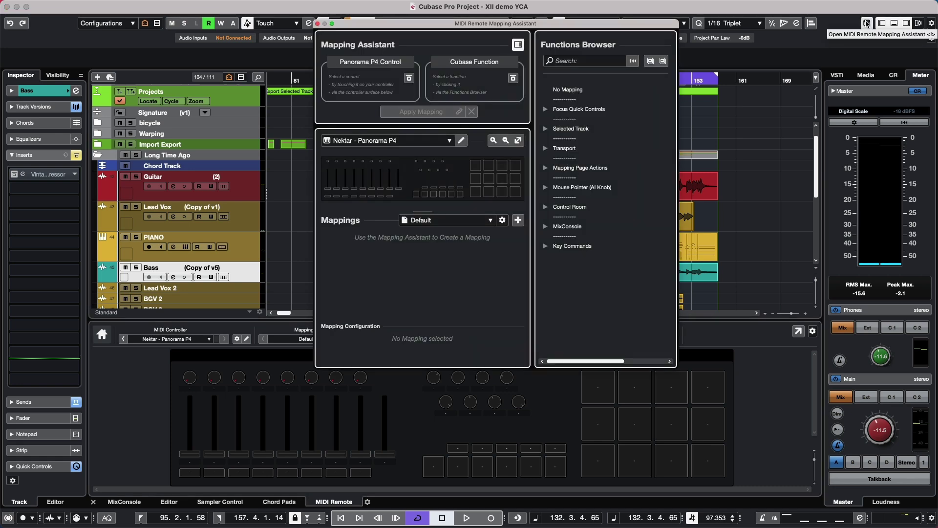
Step: In the Mapping Assistant, map Panorama P4 pads to the Record and Start transport functions
click(867, 23)
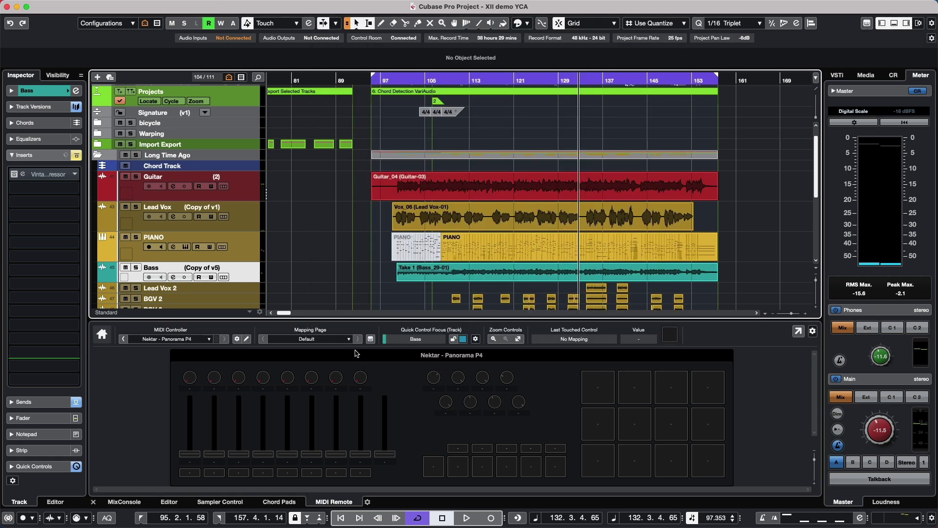
click(370, 341)
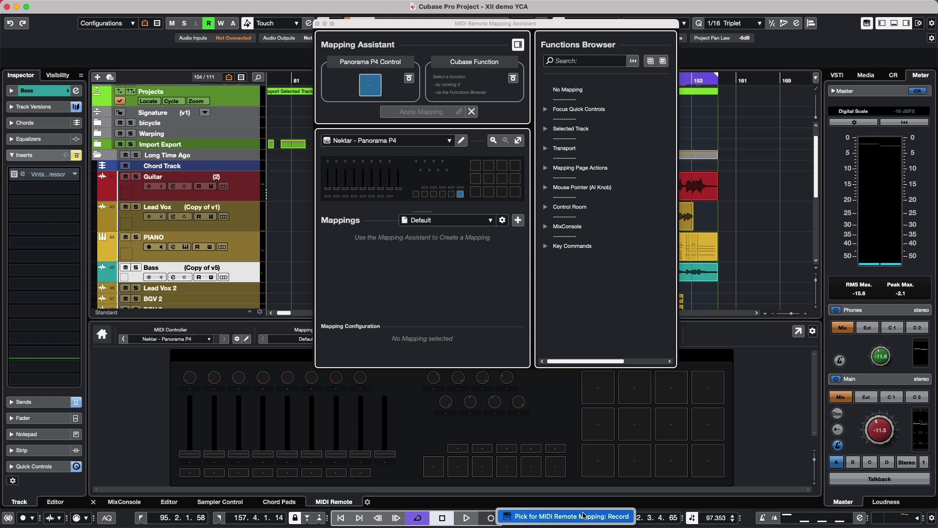
click(607, 518)
click(421, 111)
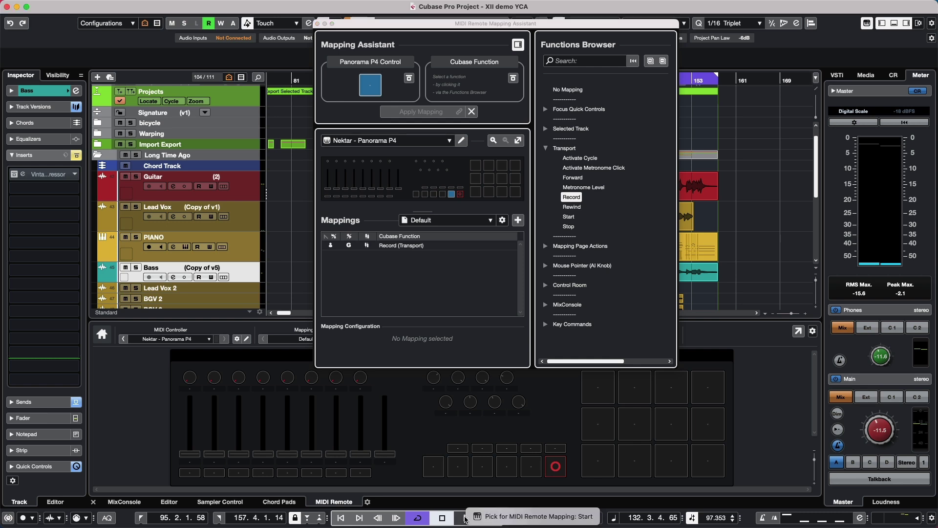
click(486, 518)
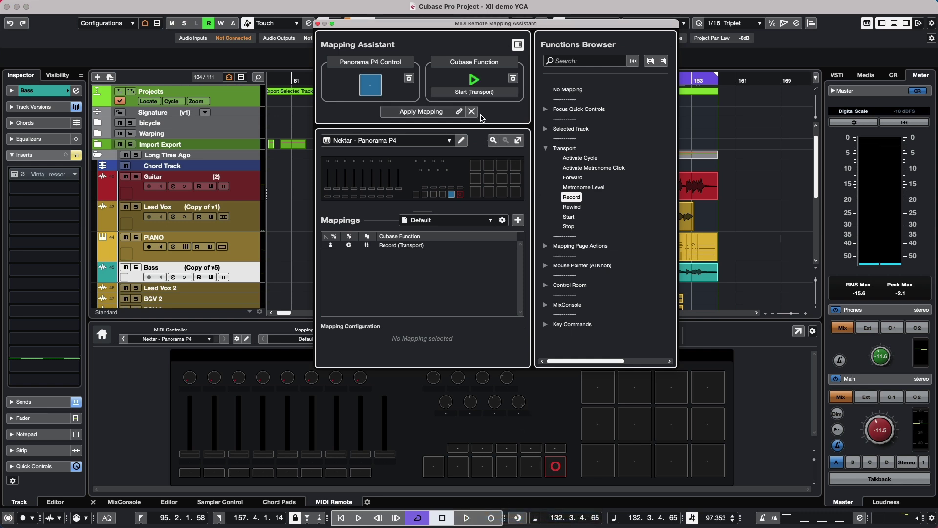
click(425, 116)
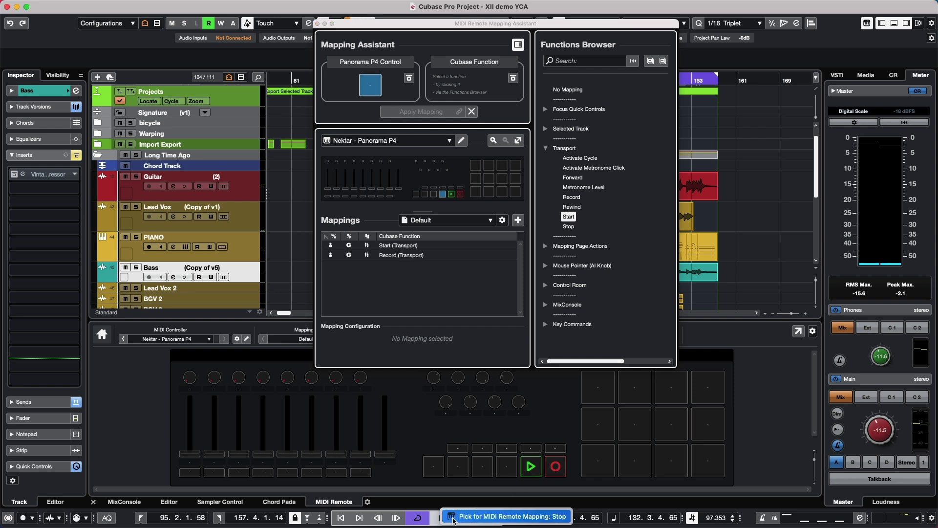
Step: Map further controller buttons to Stop and Activate Cycle
click(454, 520)
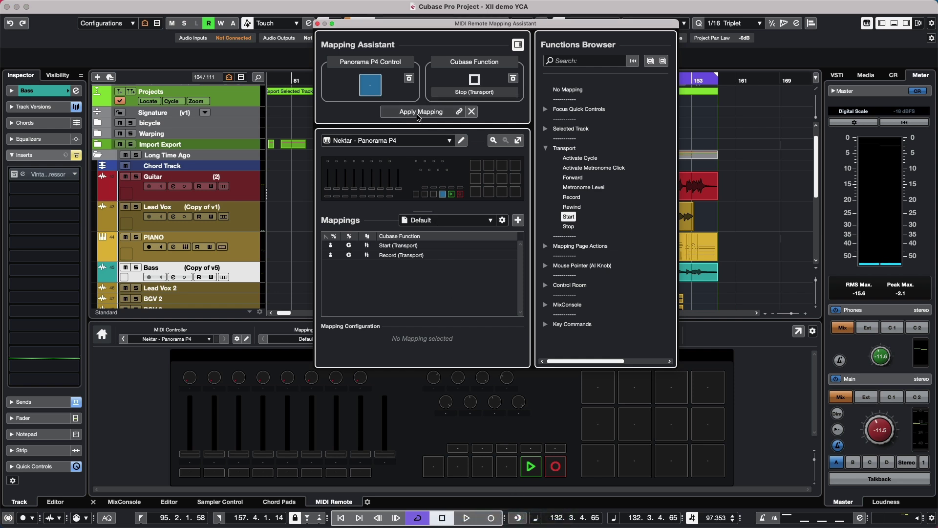
click(418, 112)
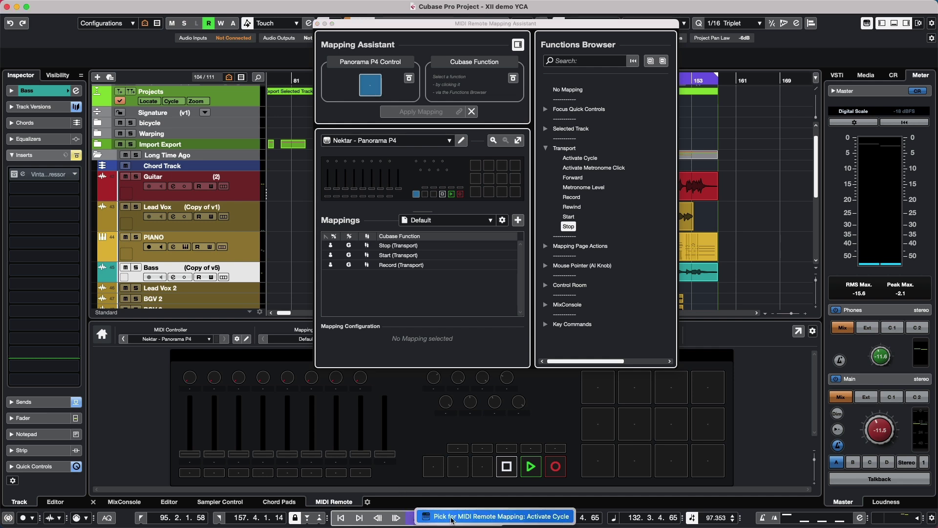
click(453, 519)
click(408, 112)
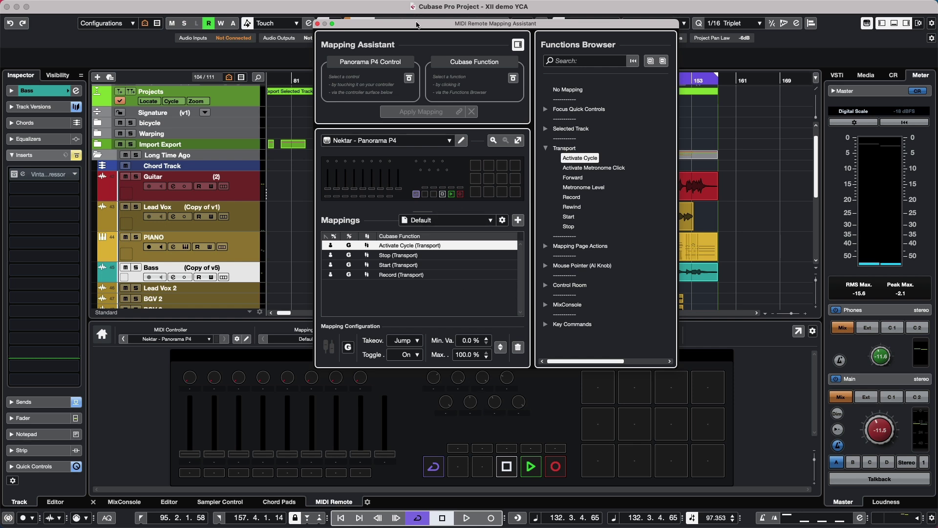
Step: Expand Focus Quick Controls and assign the eight touched knobs to QC 1, QC 2, up through QC 8
drag(417, 25, 413, 16)
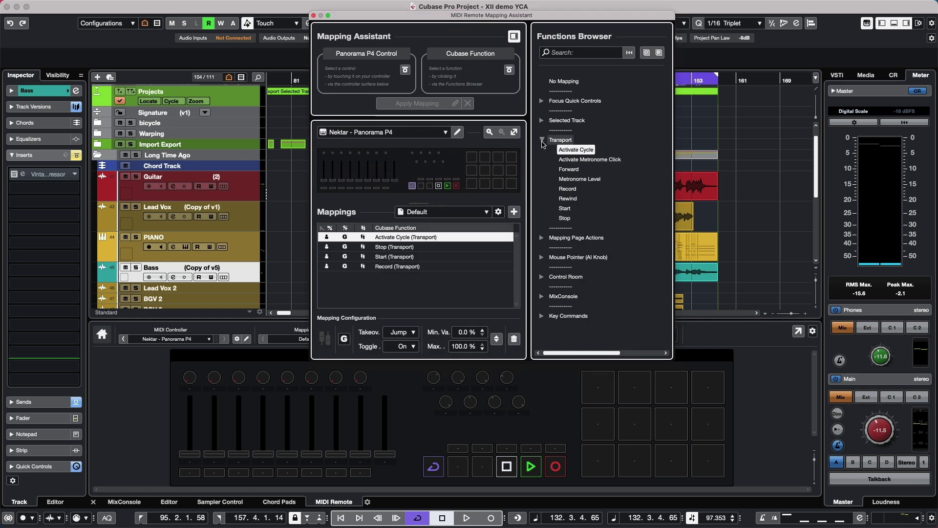
click(542, 100)
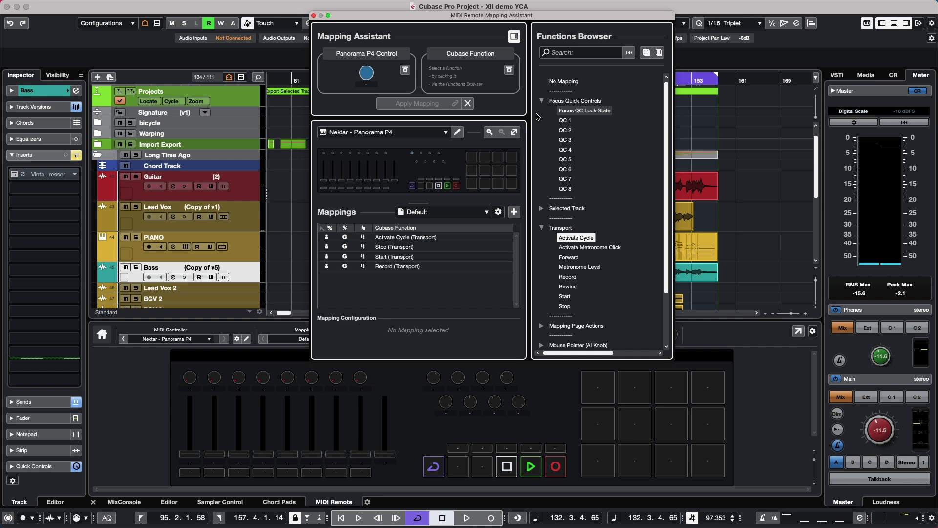
double_click(570, 121)
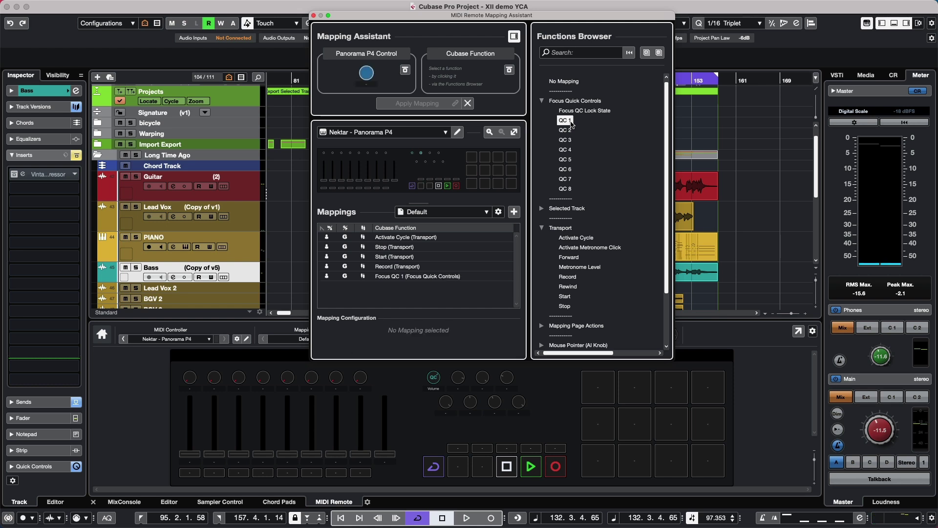
double_click(570, 131)
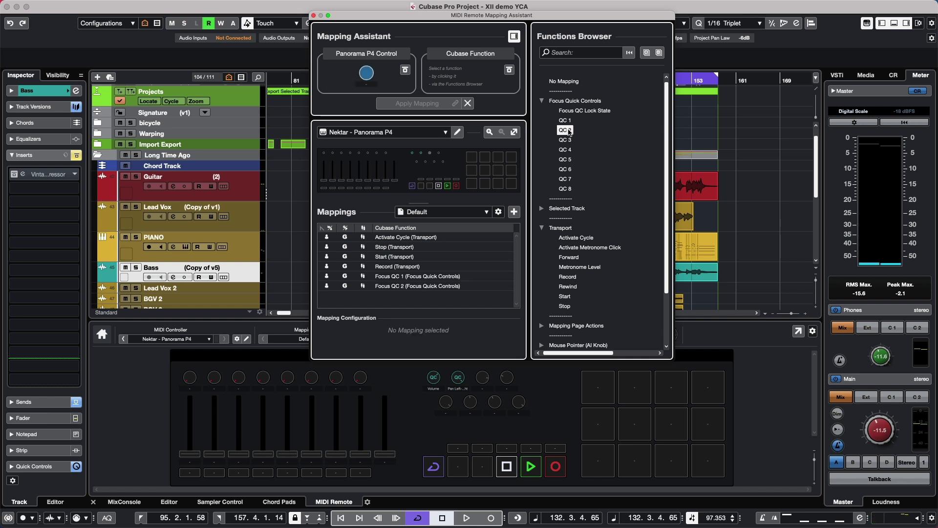
double_click(566, 140)
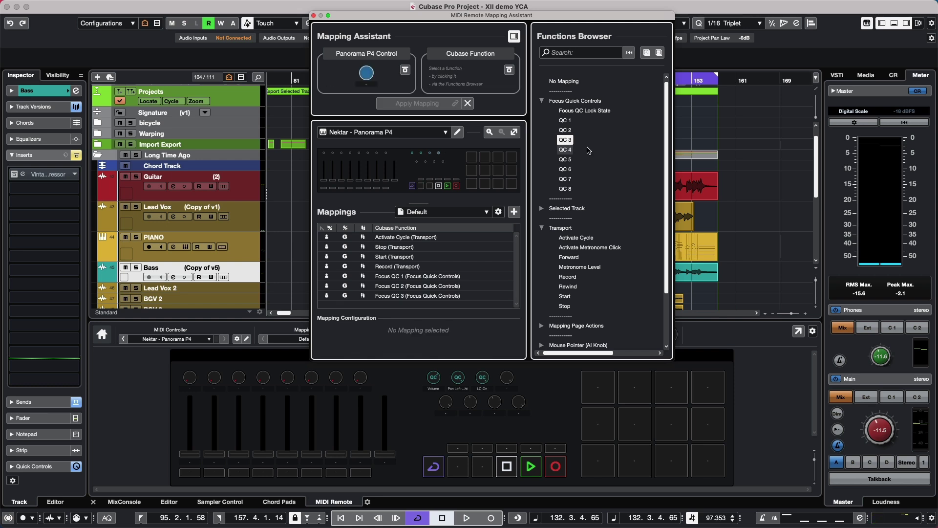
double_click(570, 151)
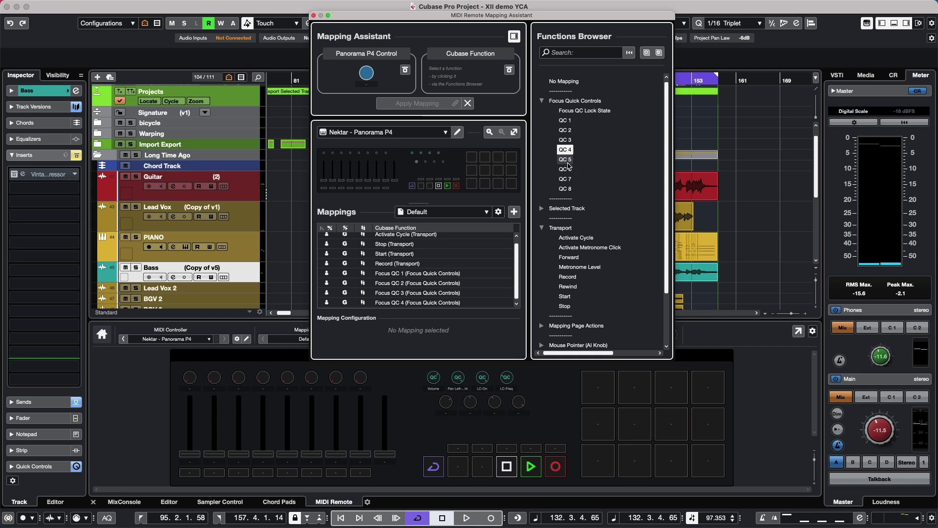
double_click(570, 161)
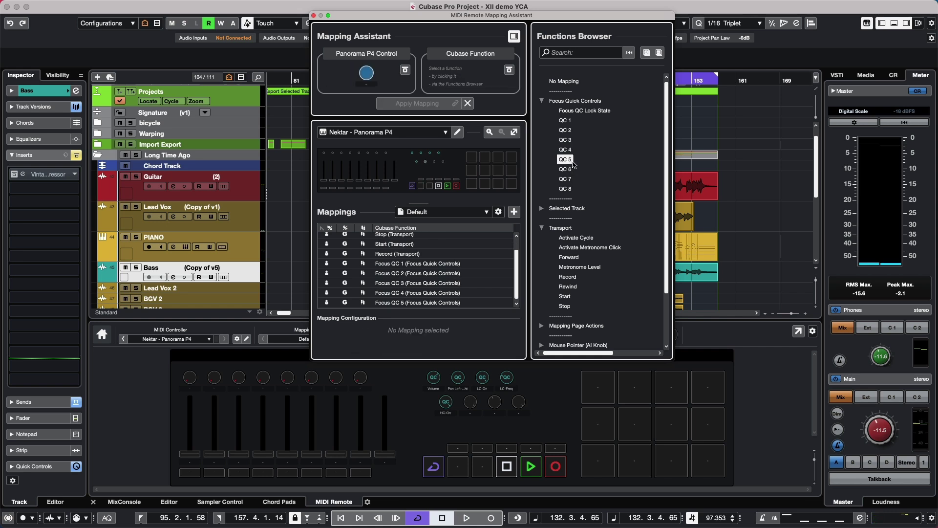
double_click(569, 170)
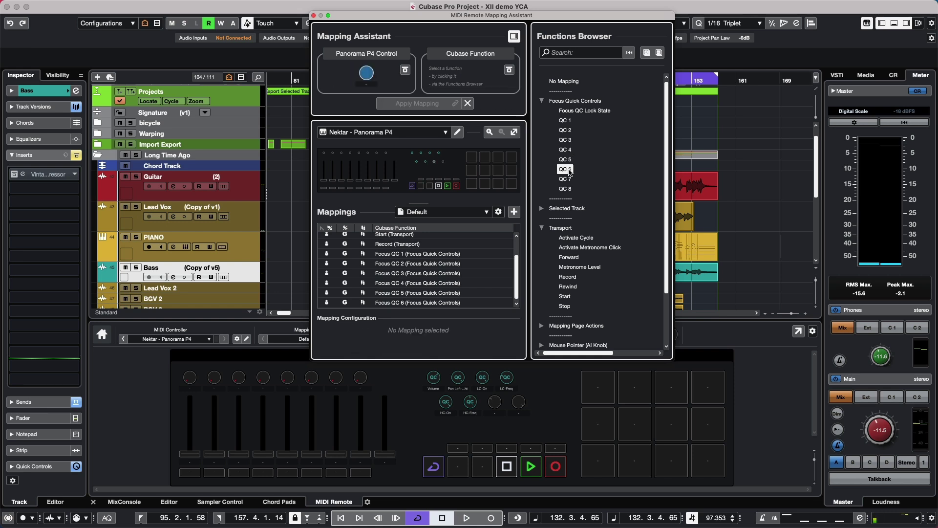
double_click(565, 179)
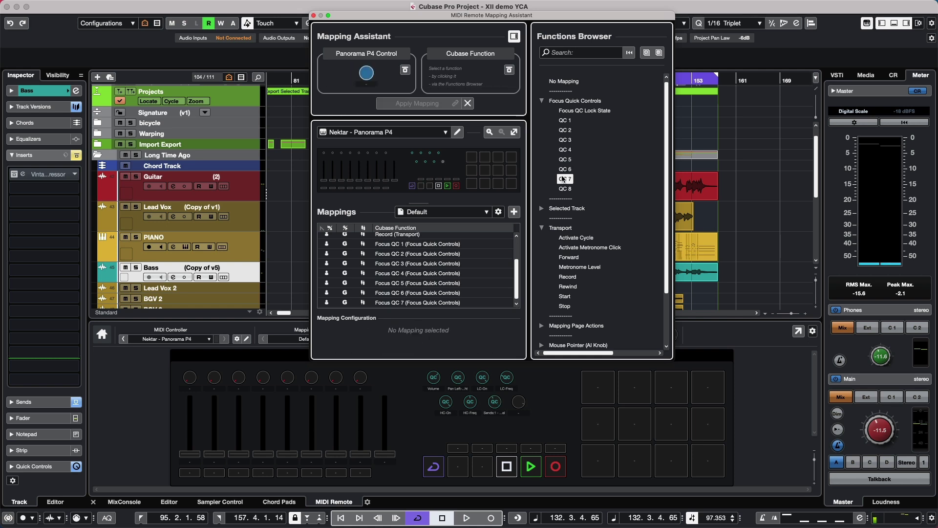
double_click(563, 189)
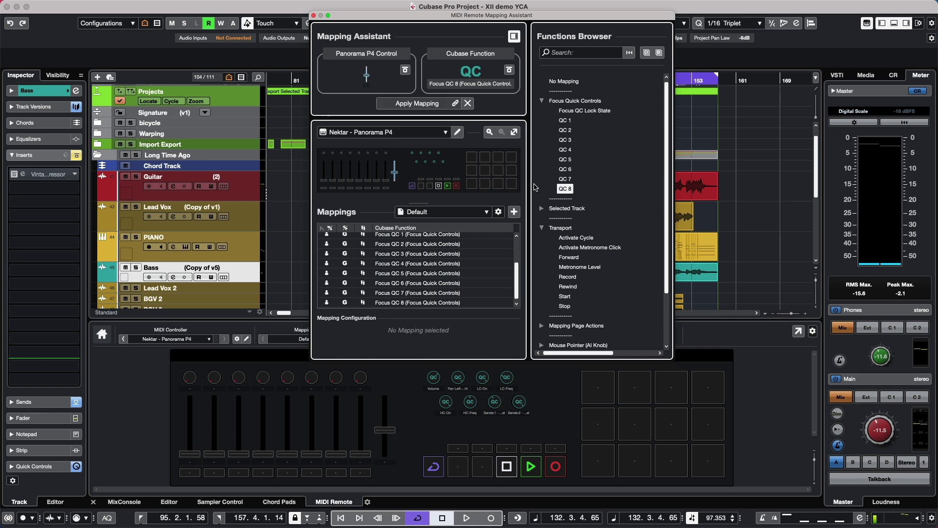
Step: Apply Value at Mouse Pointer from Mouse Pointer (AI Knob) to the touched fader, then collapse Transport
scroll(571, 228, down, 3)
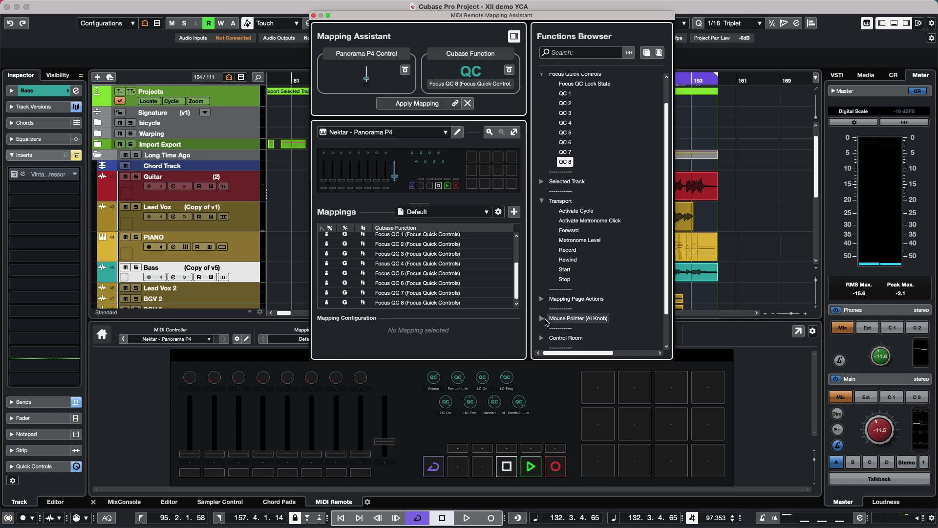
click(541, 318)
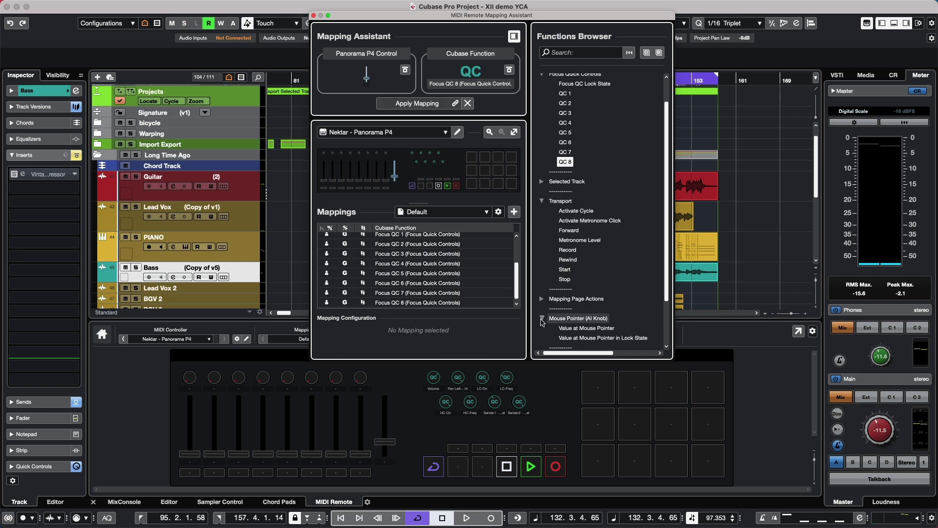
click(587, 328)
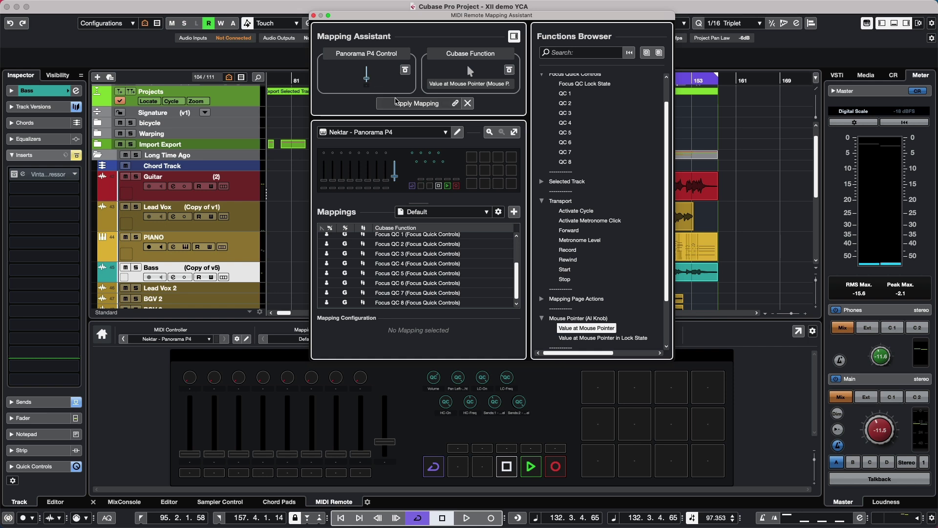
click(402, 104)
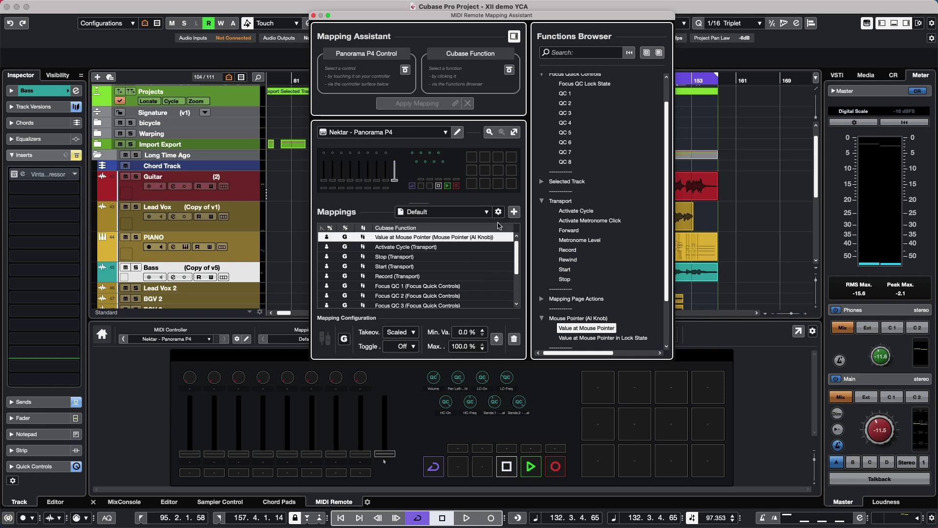
click(541, 201)
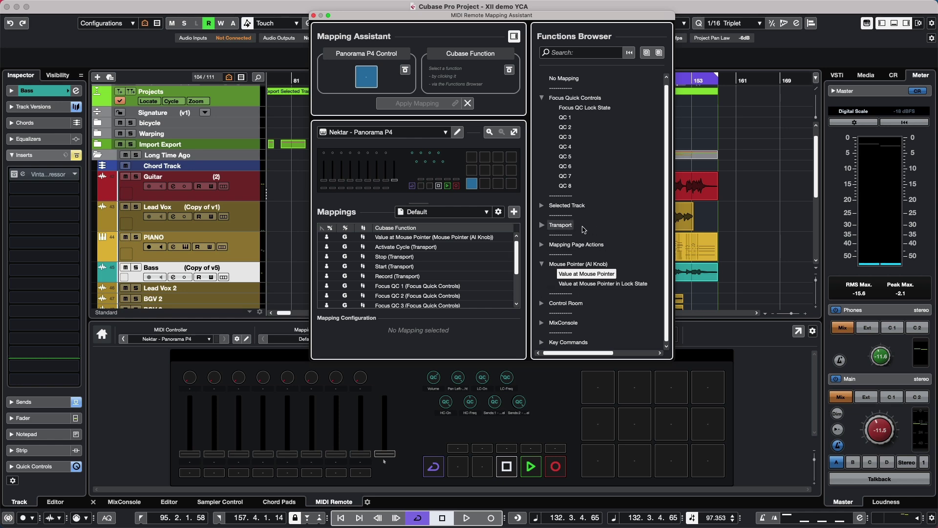
Step: Browse the Key Commands categories, expanding the Preset and Media groups
click(541, 342)
scroll(570, 260, down, 10)
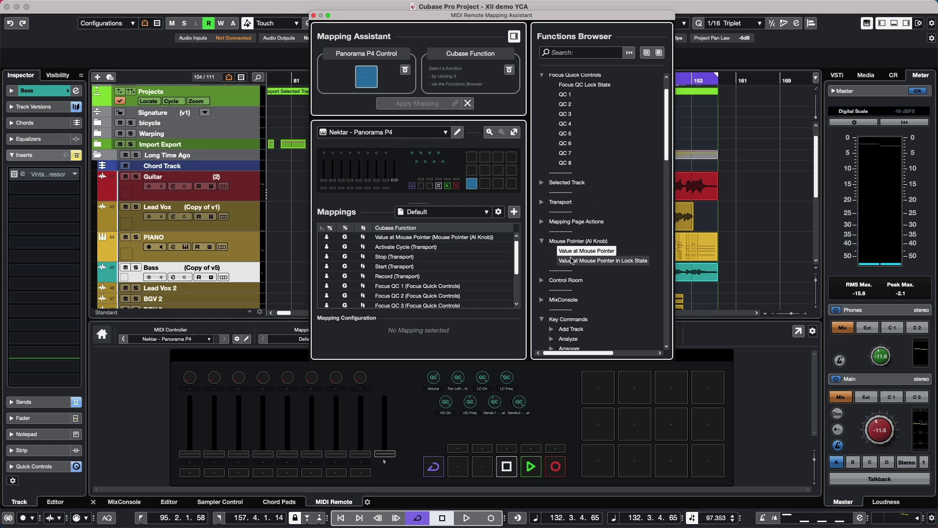
scroll(570, 262, down, 5)
click(554, 265)
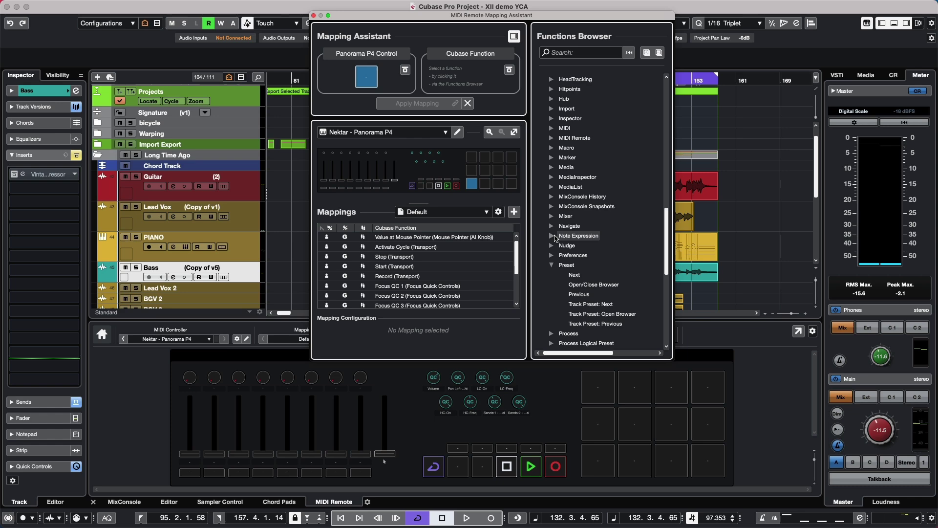
click(551, 167)
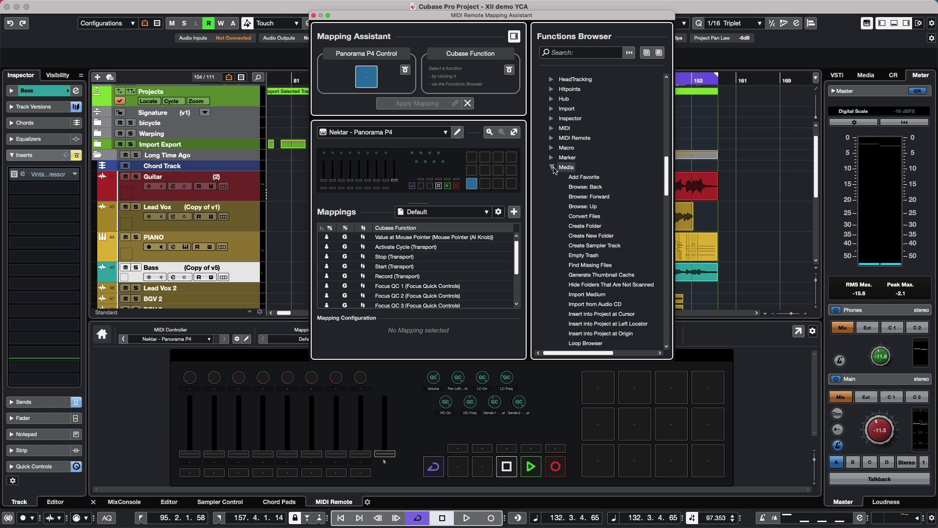
scroll(573, 205, down, 1)
scroll(573, 205, down, 15)
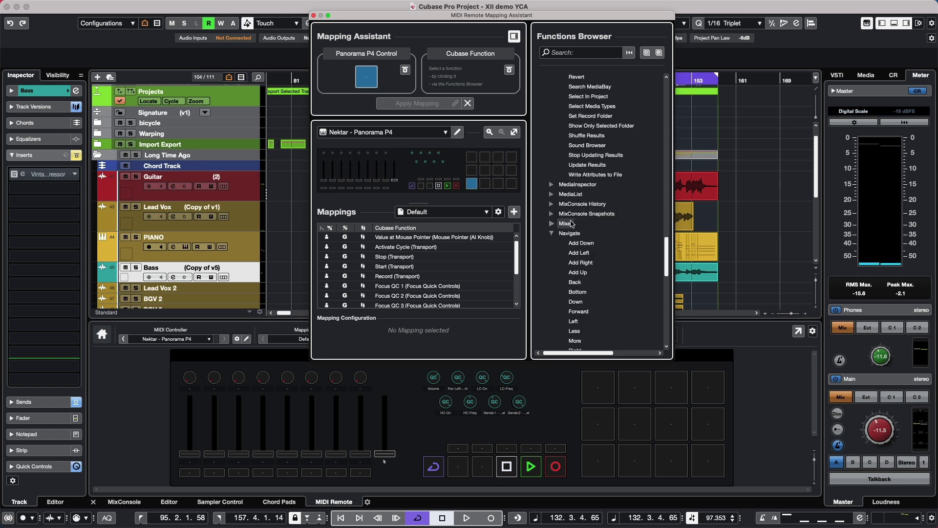
scroll(570, 223, up, 20)
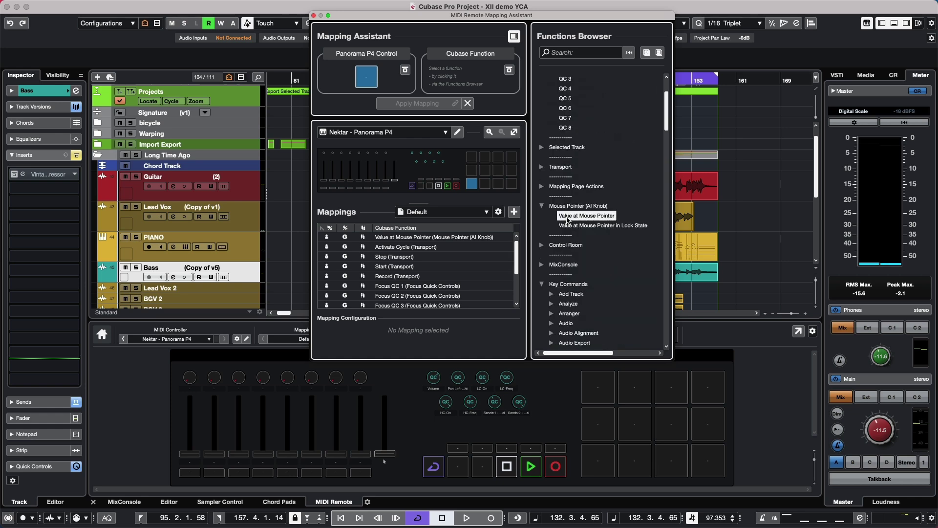
scroll(566, 221, up, 2)
Step: Search 'mixe', map the touched pad to the Mixer key command, and close the Mapping Assistant
click(597, 51)
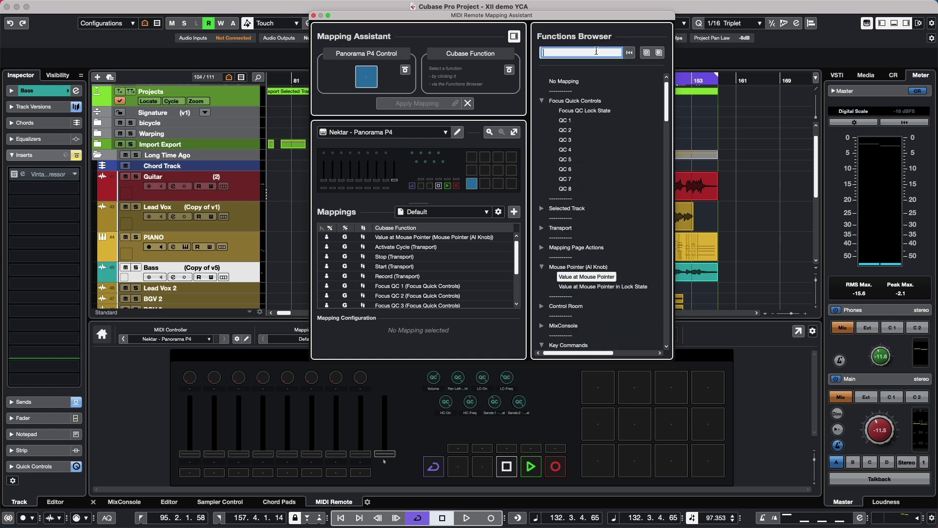
text(mixer)
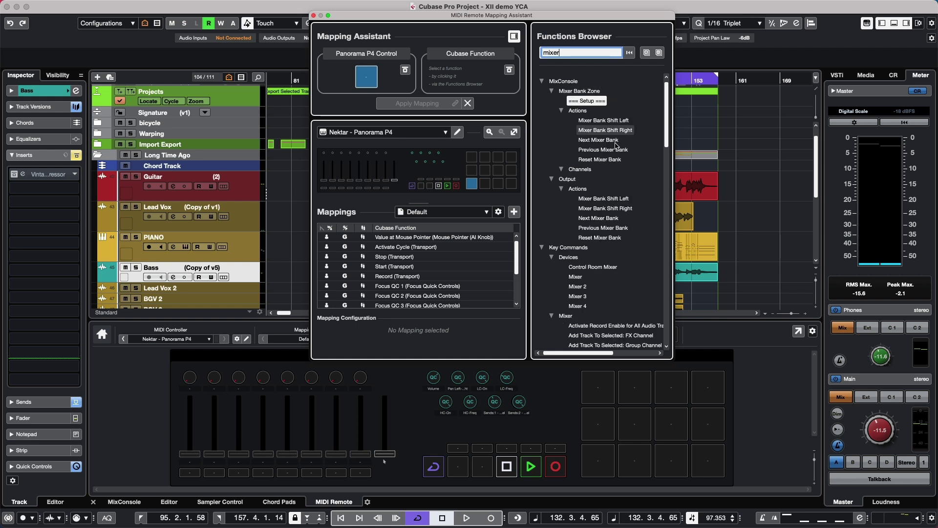
double_click(580, 277)
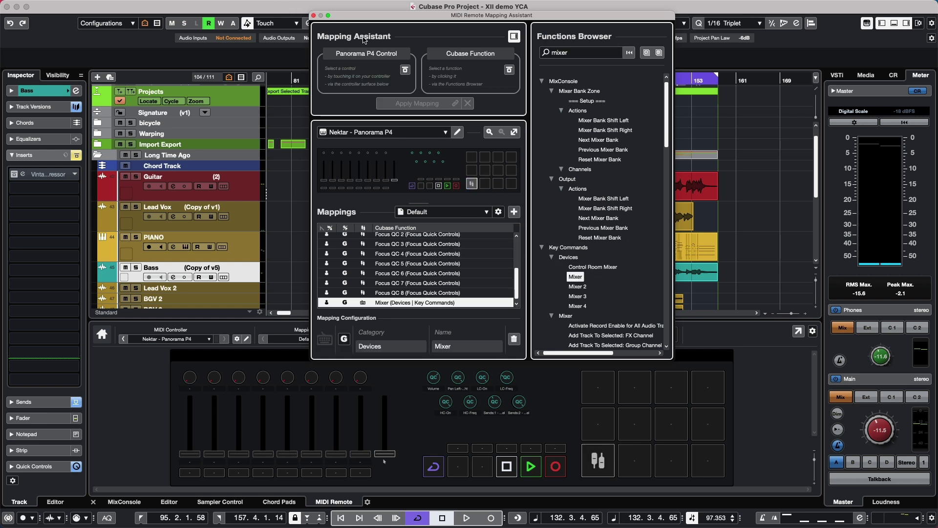
click(314, 16)
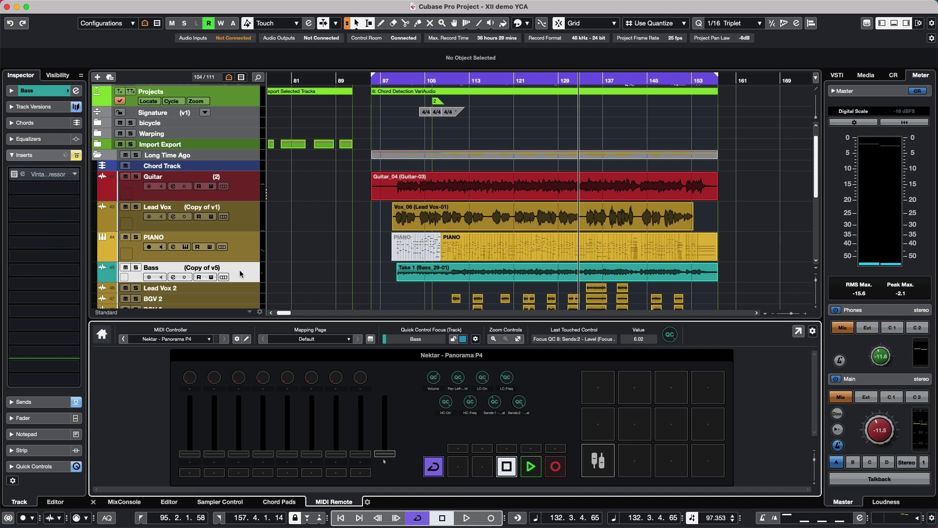
Step: Open the Bass track's VintageCompressor, turn off its bypass, and hide its quick control strip
click(22, 174)
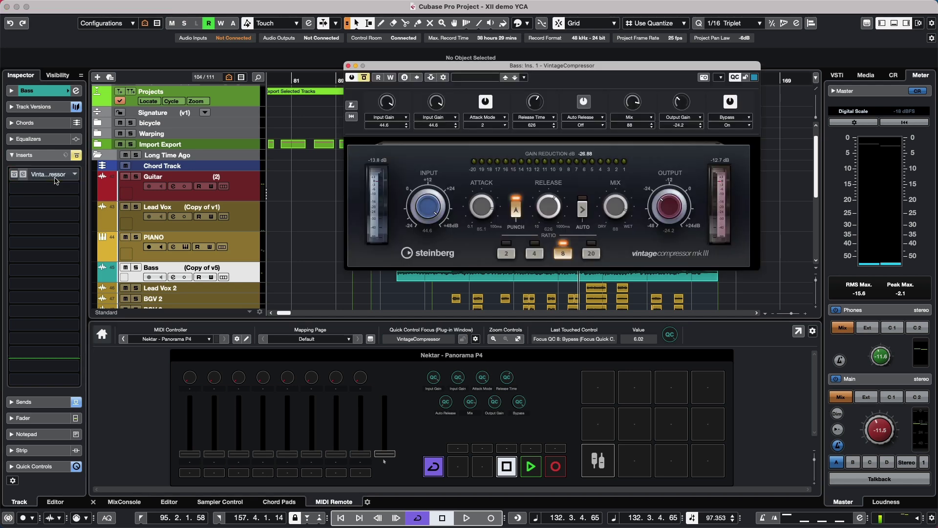
click(364, 78)
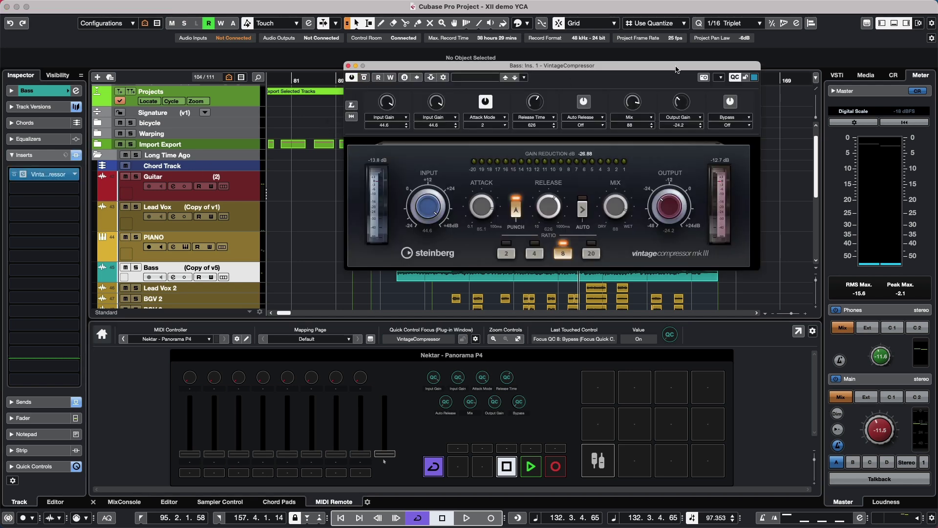
click(735, 77)
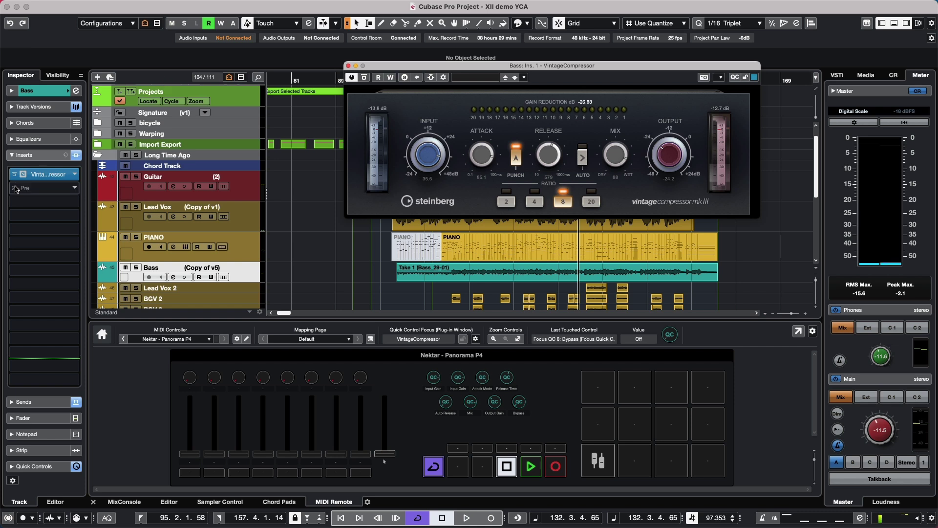
Step: Refocus the Bass track and keep the Volume/ Pan/ Pre-Filter/ Sends quick control preset
click(39, 157)
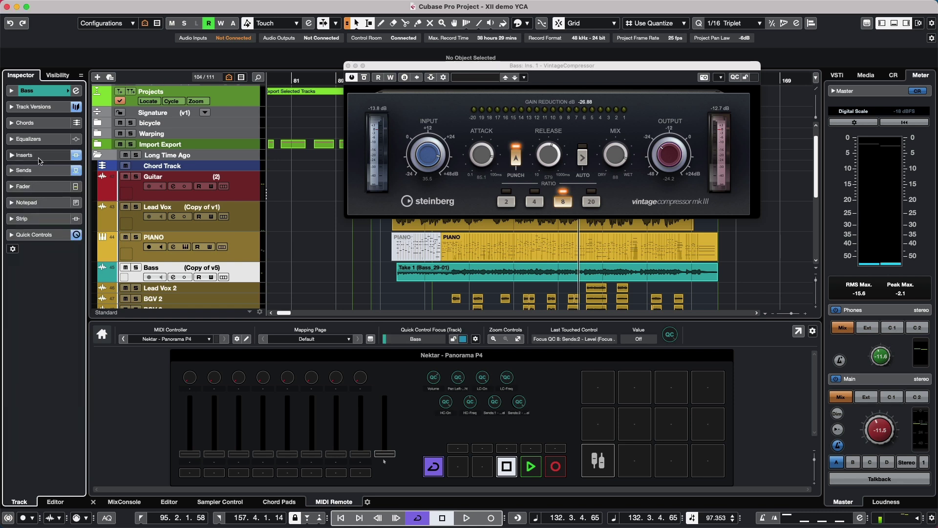
click(49, 235)
click(67, 236)
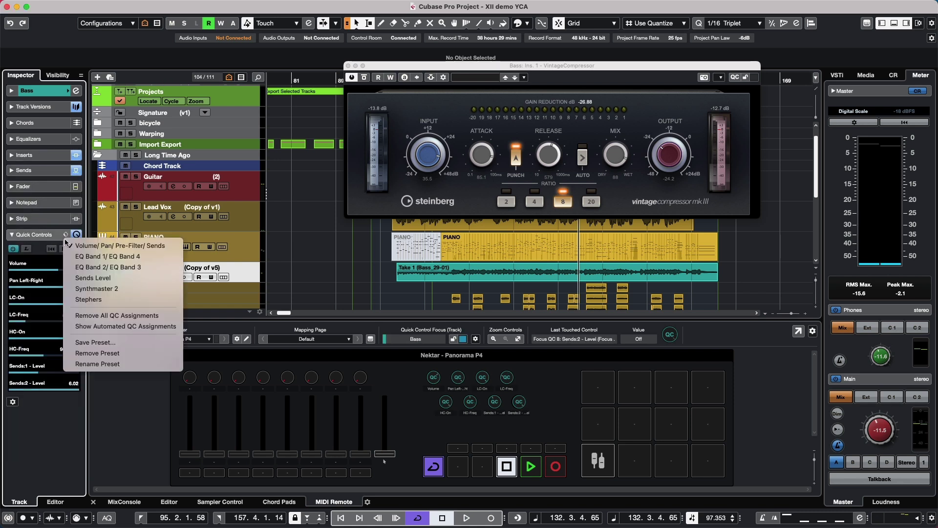
click(103, 246)
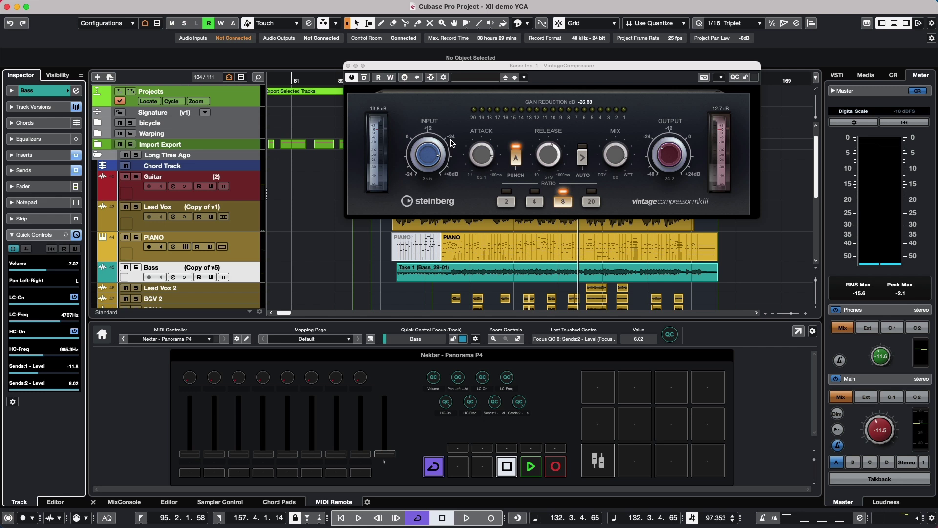
Step: Select the PIANO part and look over the quick control focus setup options
click(464, 259)
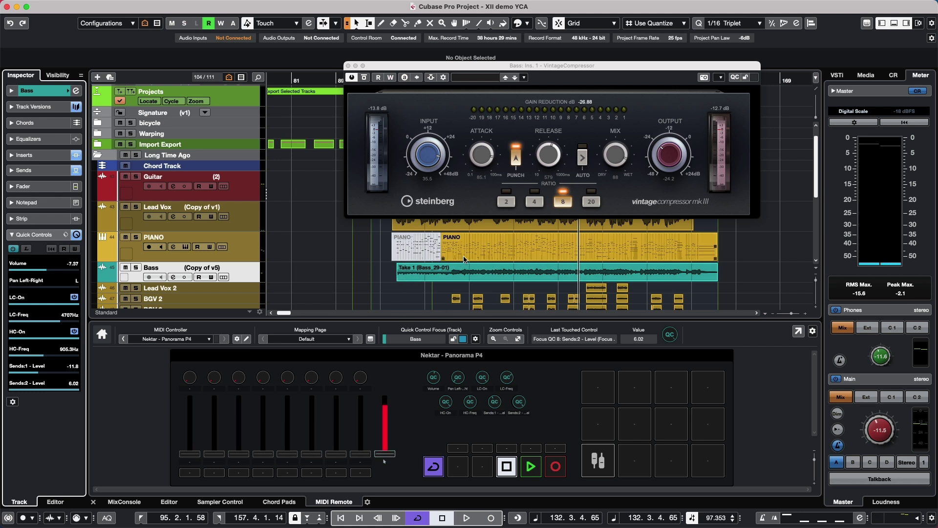
click(476, 340)
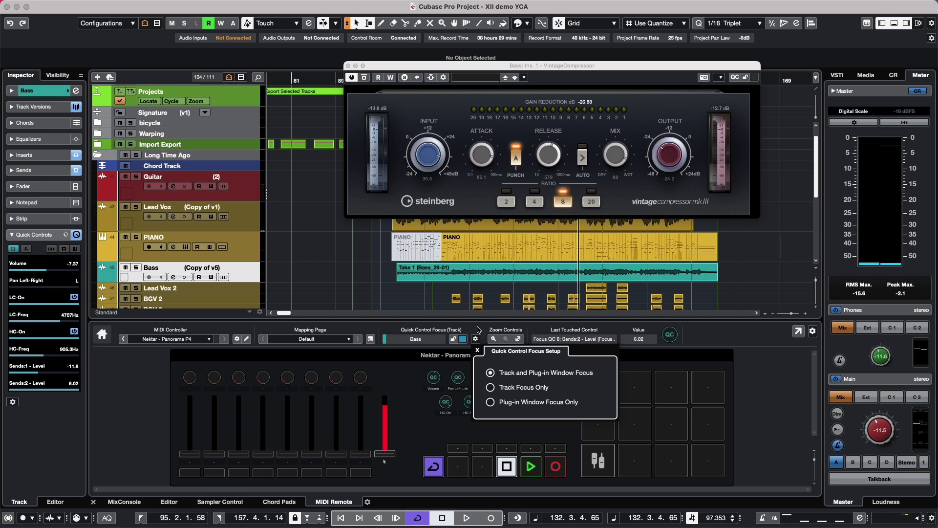
click(561, 374)
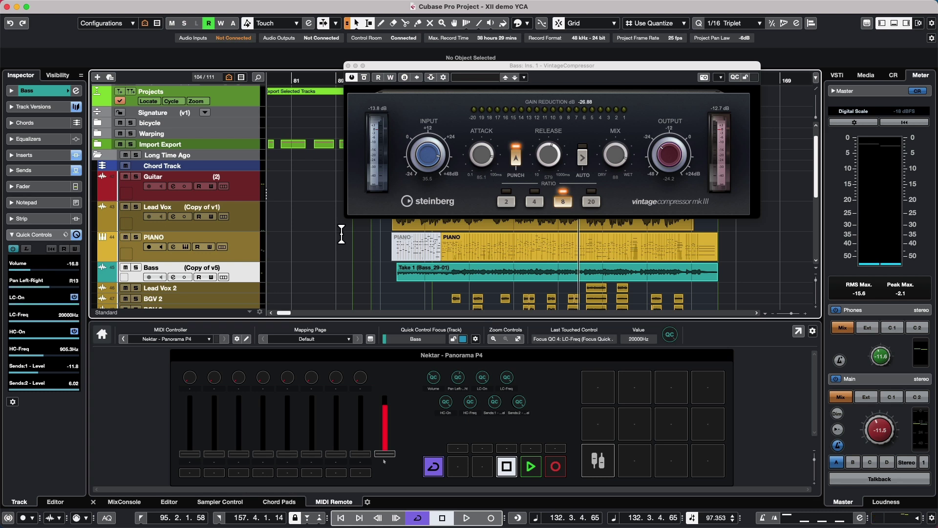
Step: Focus the VintageCompressor window and leave focus mode on Track and Plug-in Window Focus
click(464, 195)
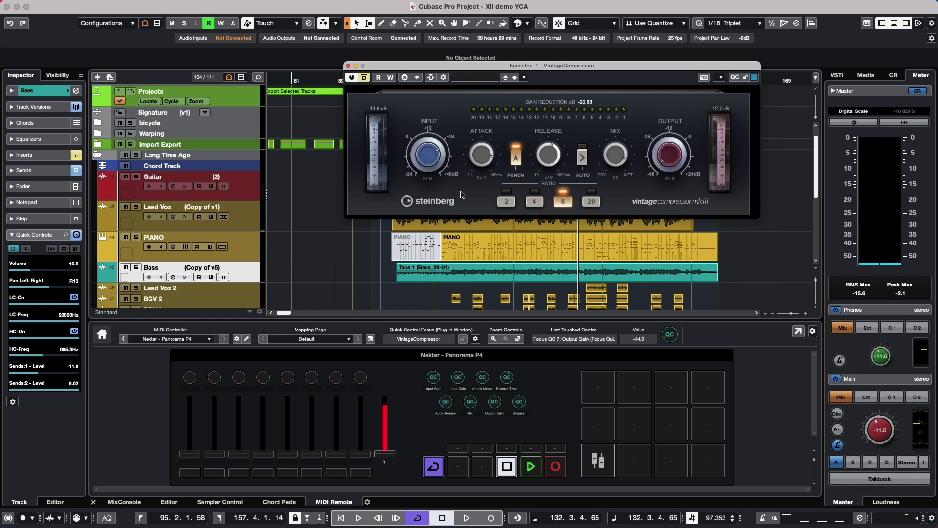
click(475, 339)
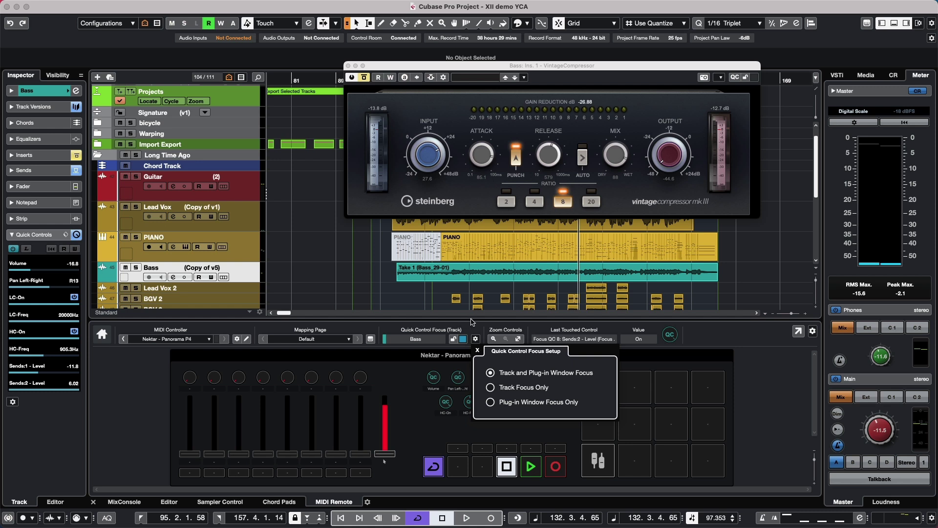
click(473, 338)
click(475, 339)
click(624, 196)
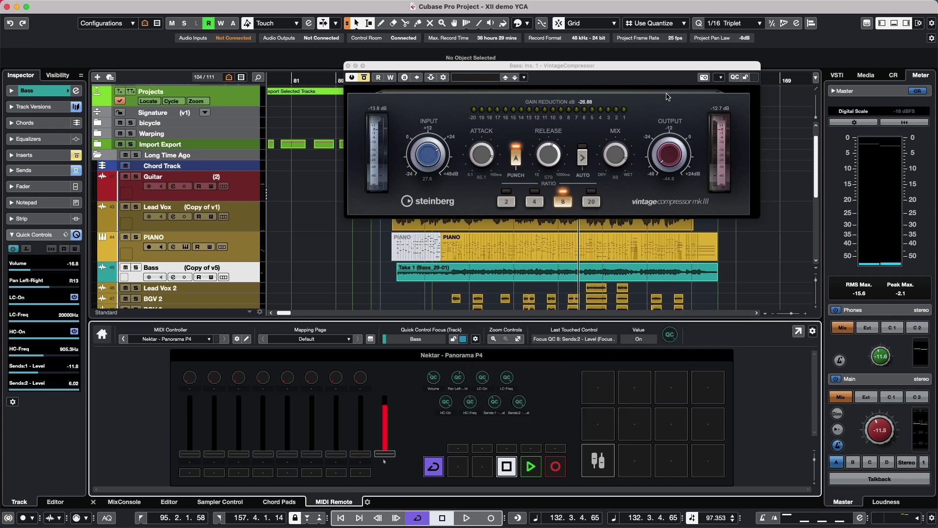
Step: Show the compressor's quick control assignments and check slot 2's parameter list without changing it
click(735, 77)
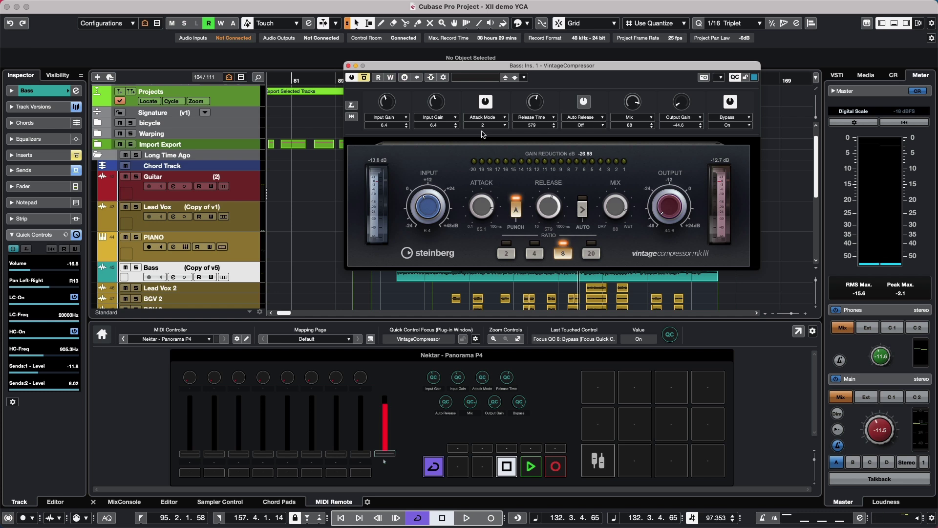
click(444, 118)
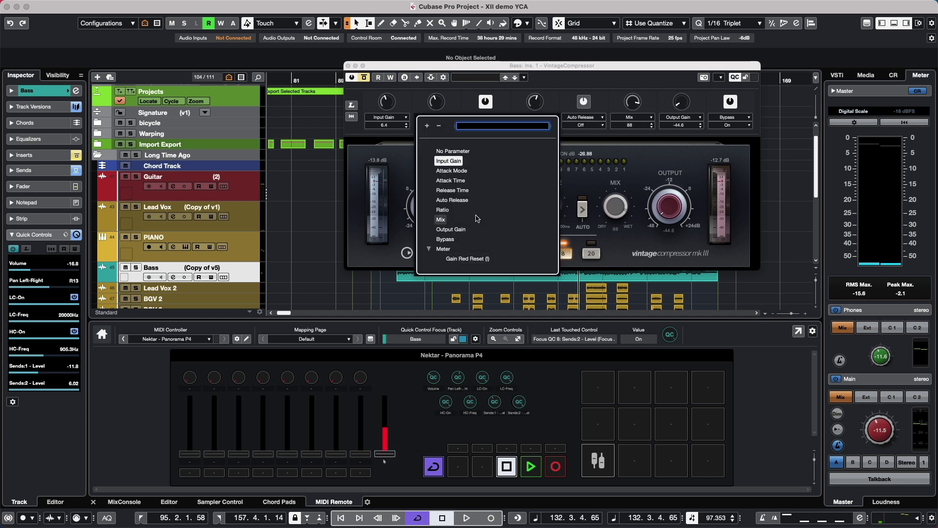
key(Escape)
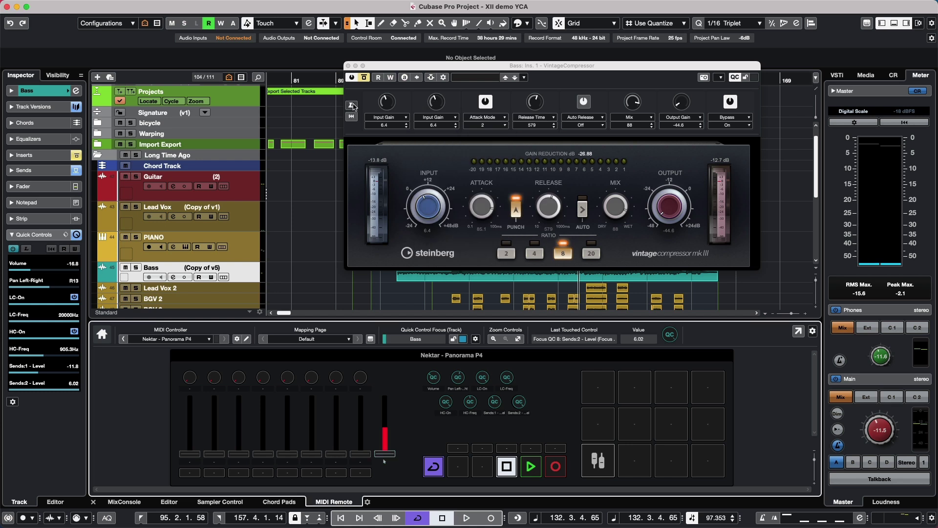
Step: Use Learn to assign QC slot 2 to Attack Time, then toggle the focus lock on and off
click(352, 105)
click(436, 105)
drag(482, 206, 489, 178)
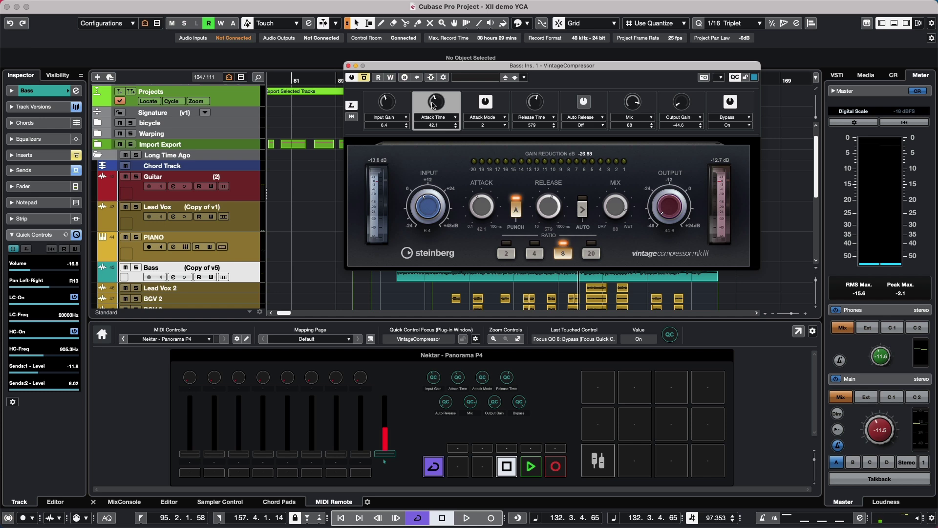
click(352, 105)
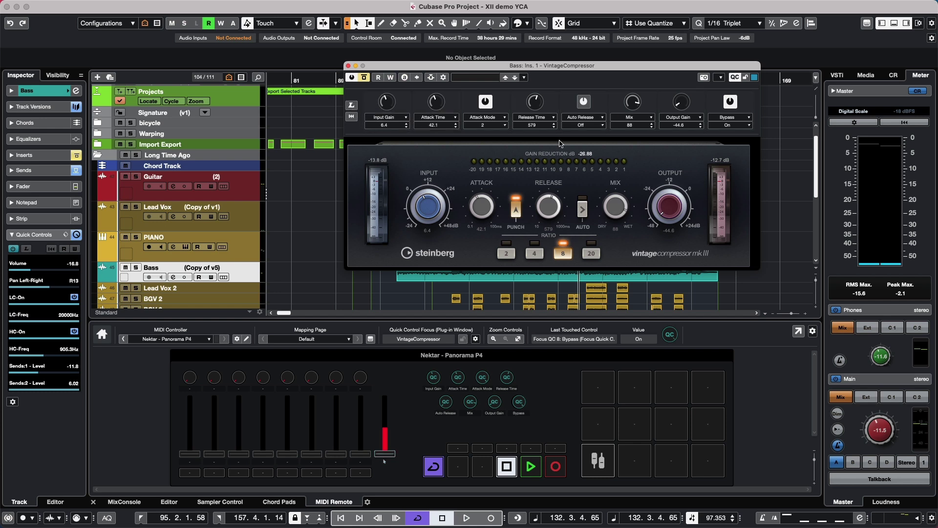
click(745, 77)
click(745, 77)
Step: Close the compressor, open Channel Settings, switch to Lead Vox, pan it to R13, and close
click(348, 66)
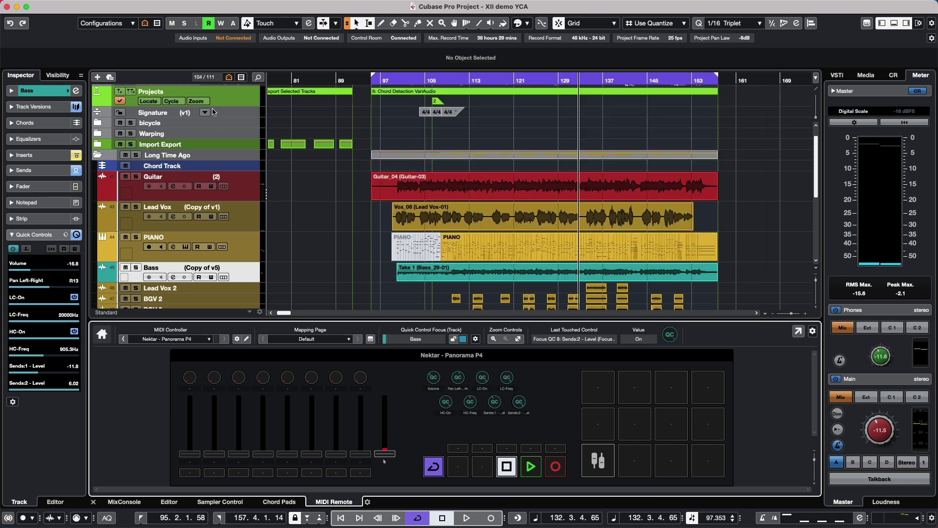
click(74, 92)
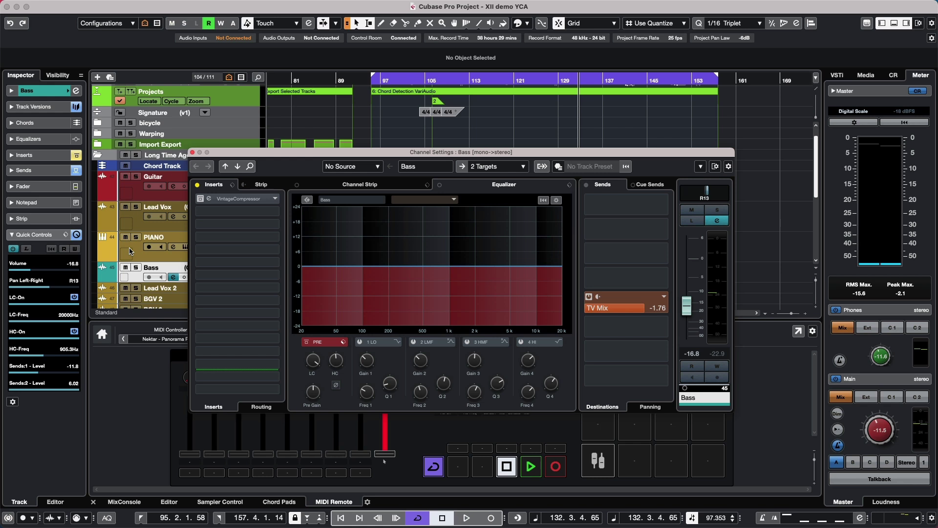
click(131, 219)
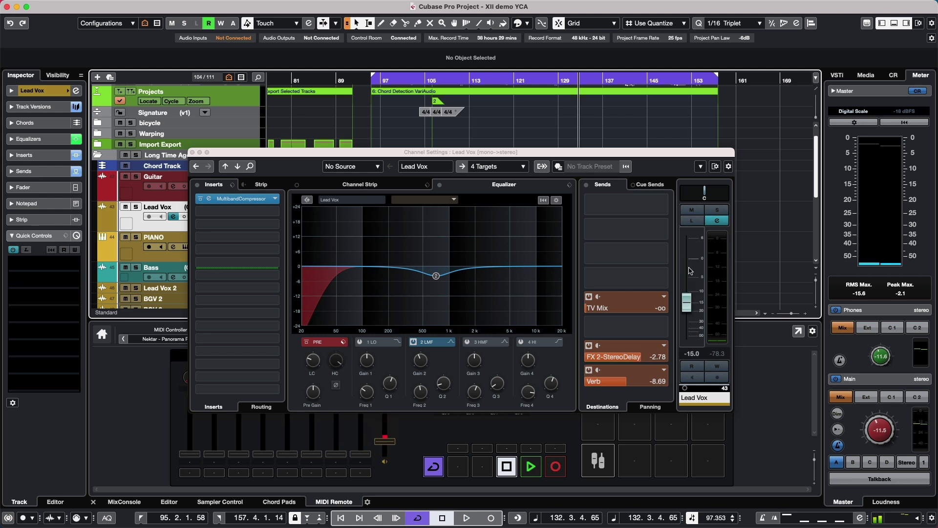
drag(702, 199, 709, 198)
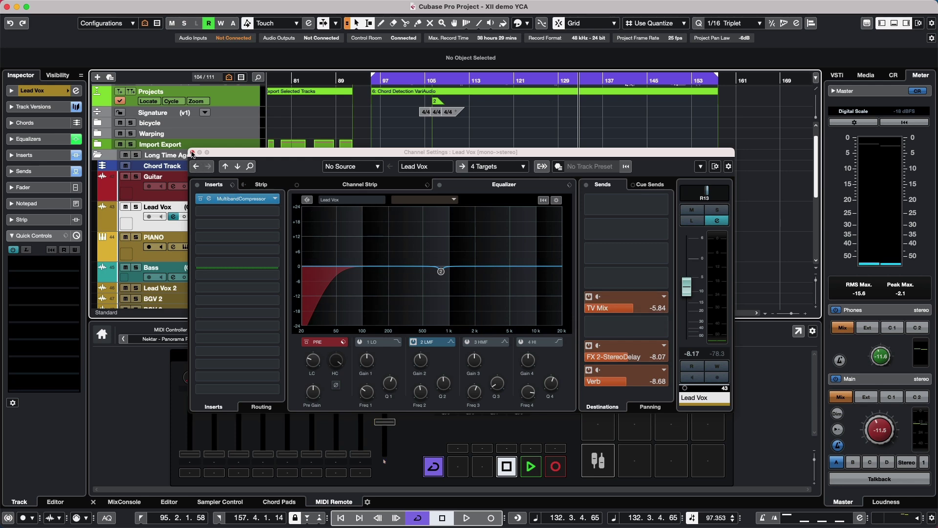
click(193, 152)
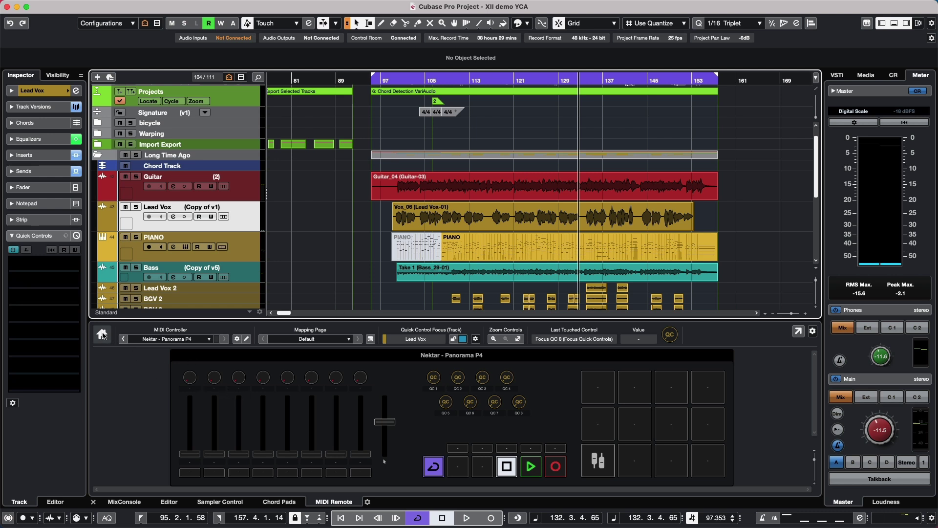
Step: Show the MIDI Remote overview of all controllers and toggle Scripting Tools off and back on
click(102, 334)
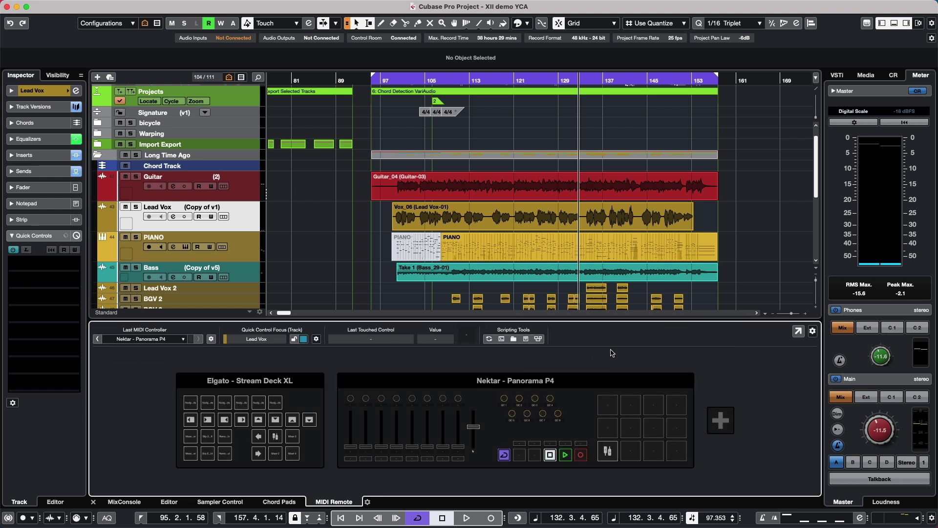
right_click(589, 339)
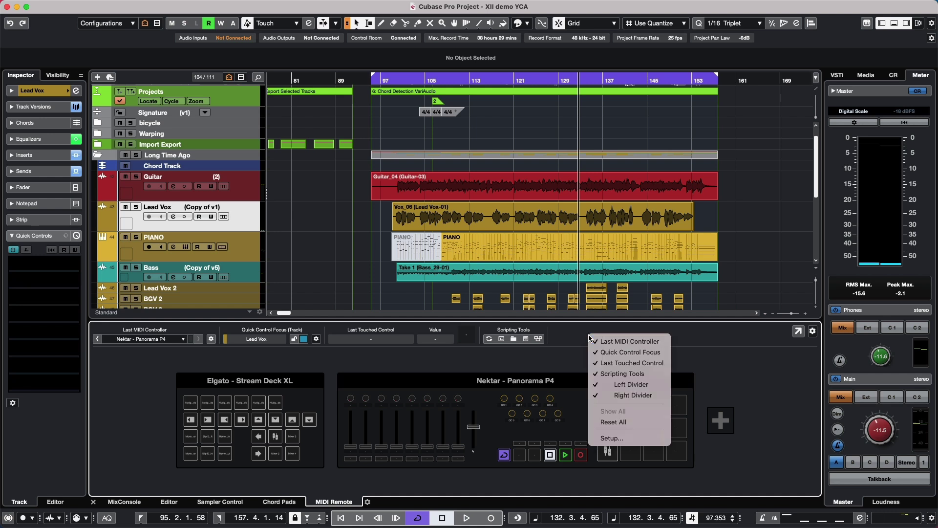
click(607, 374)
right_click(589, 340)
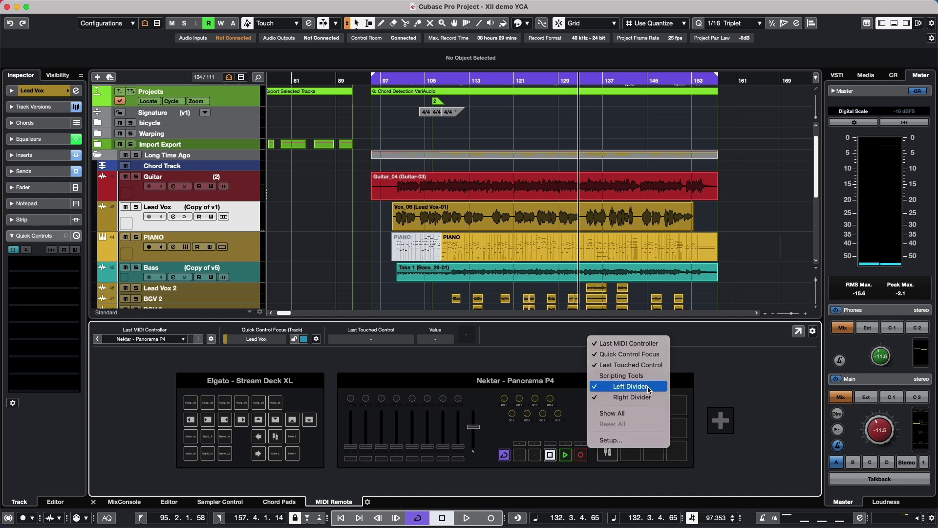
click(640, 380)
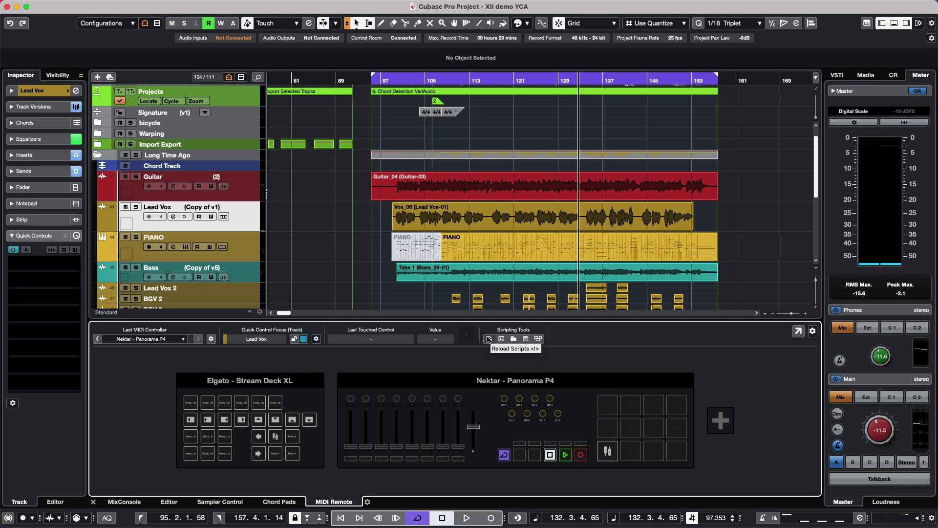
Step: Open and close the Script Console, then open and scroll the MIDI Remote API programmer's guide
click(501, 339)
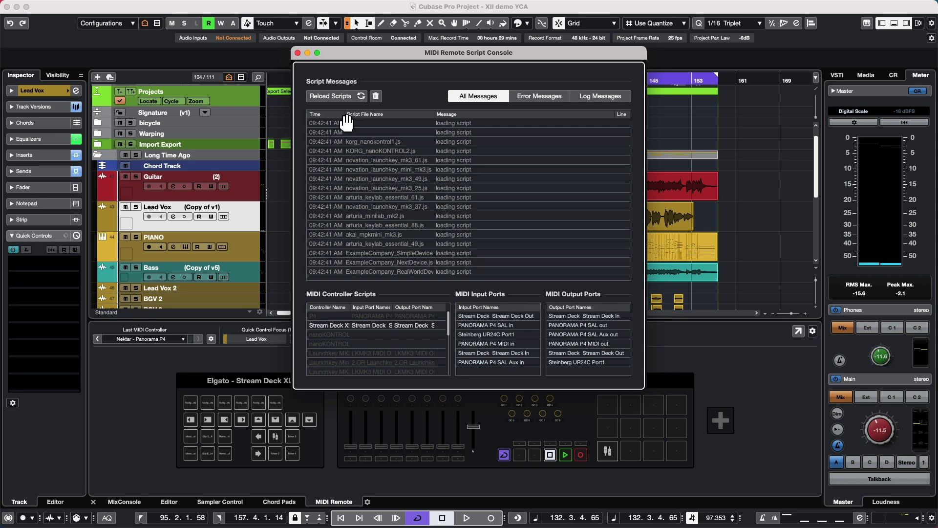
key(super+w)
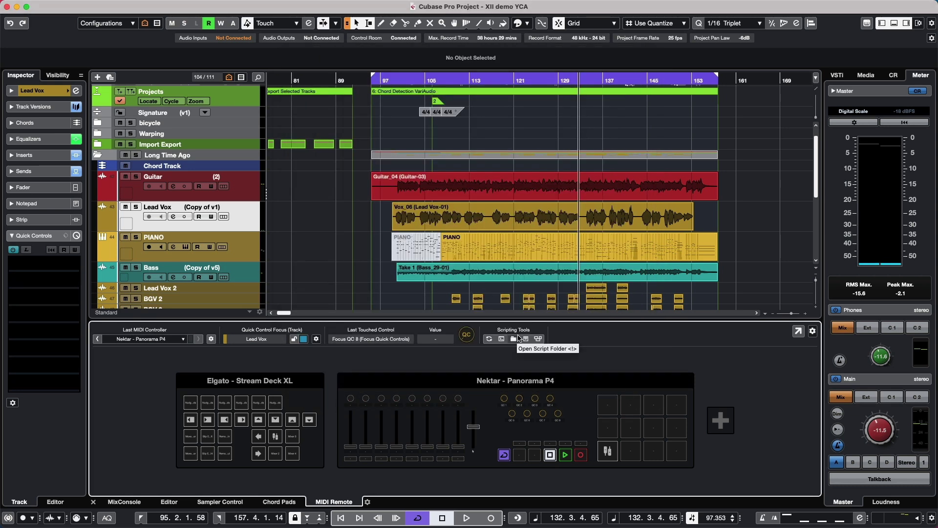
click(526, 338)
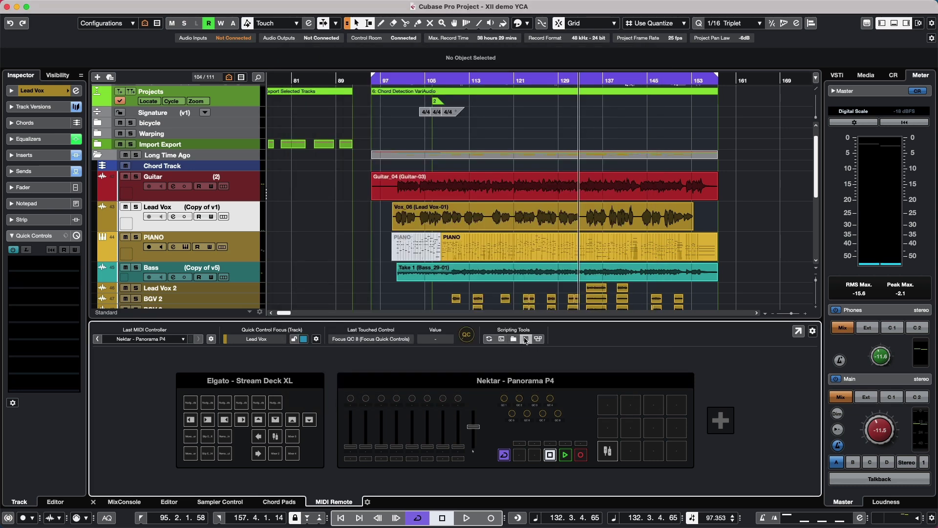
scroll(253, 246, down, 10)
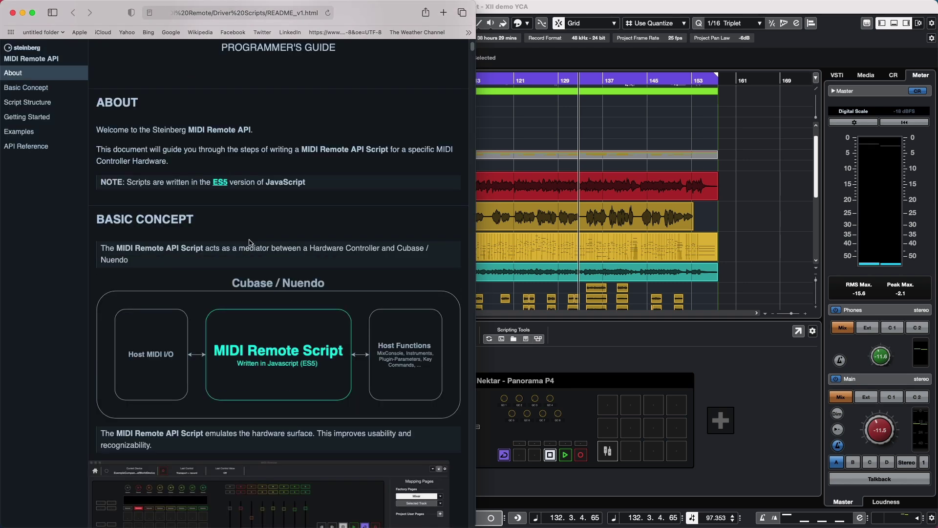
scroll(253, 246, down, 10)
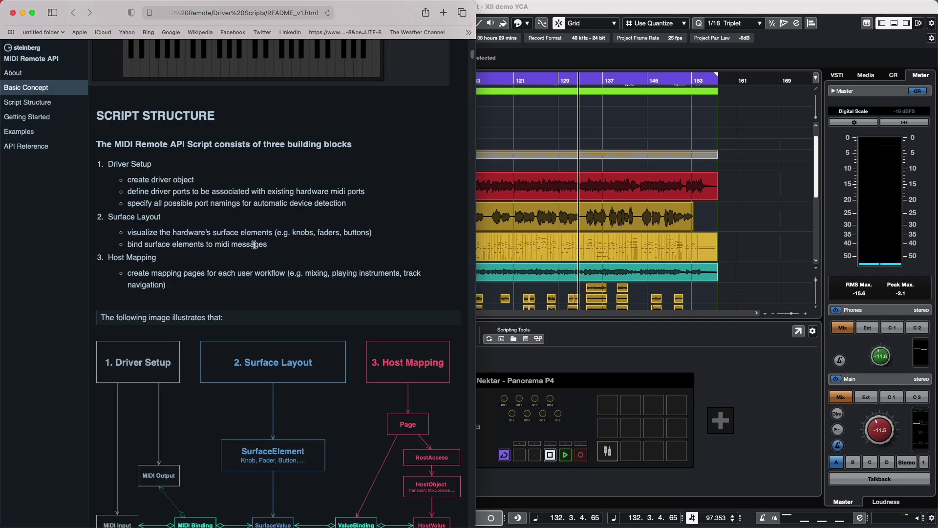
key(super+w)
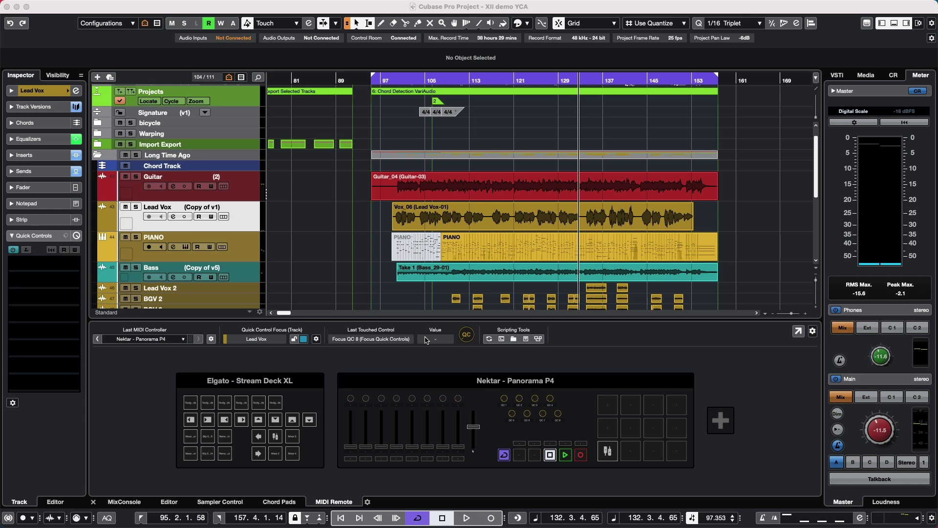